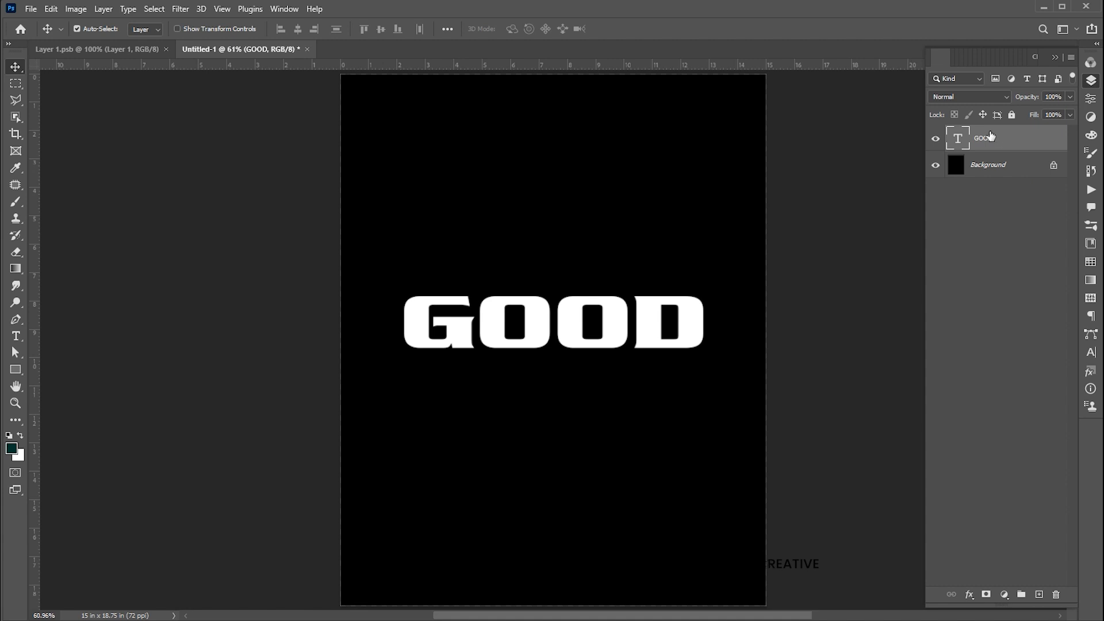
- Convert the GOOD text layer to a smart object and apply a Perspective transform that widens the text's base
right_click(981, 134)
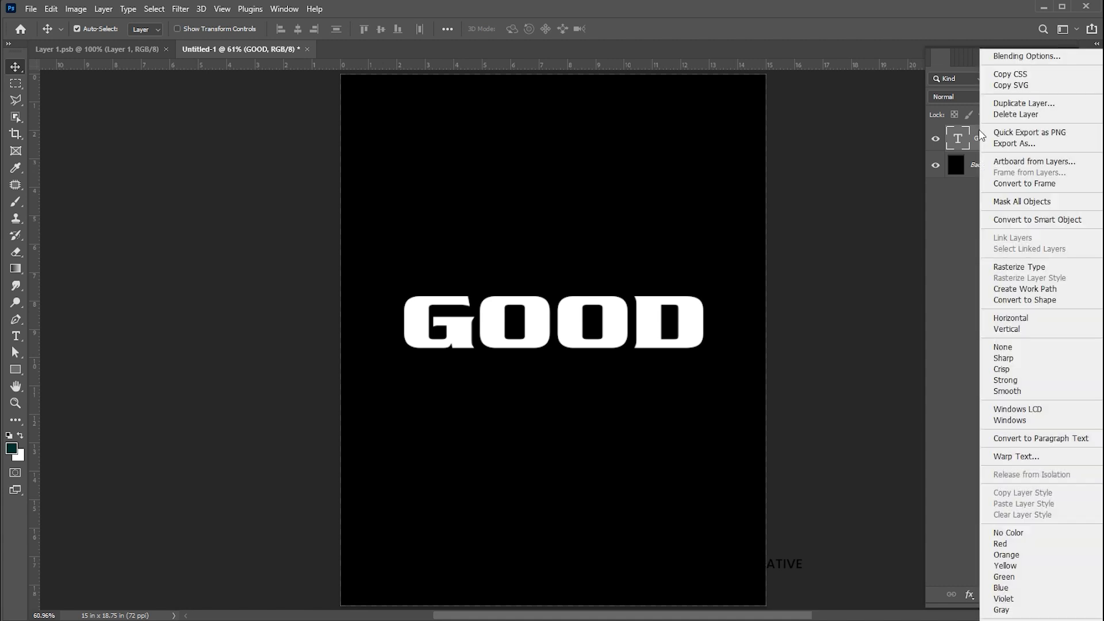
left_click(999, 222)
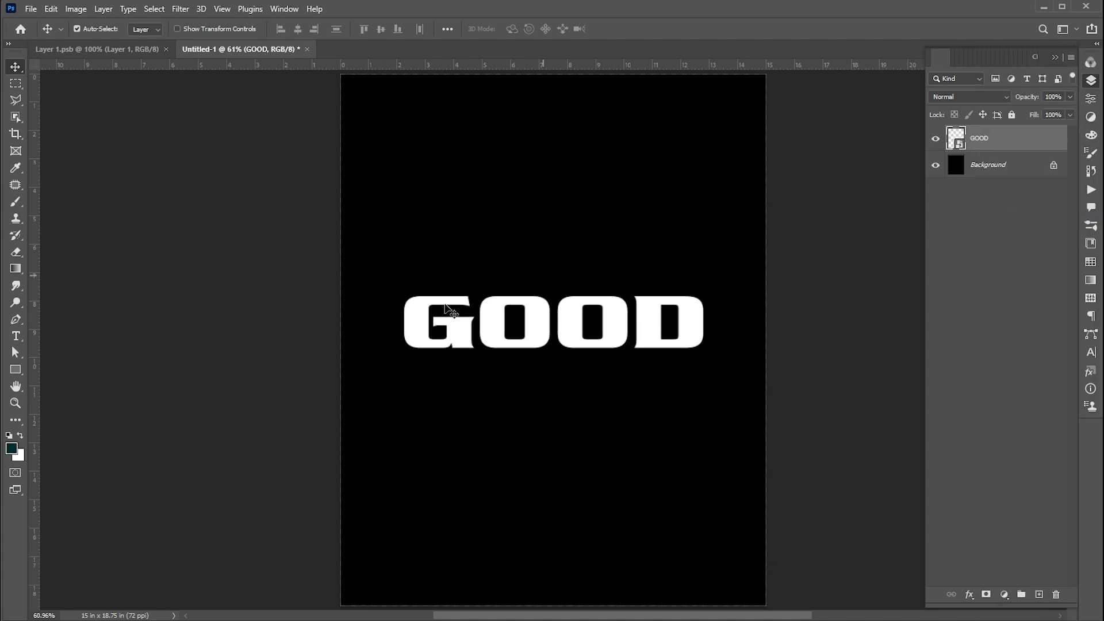
key("ctrl+t")
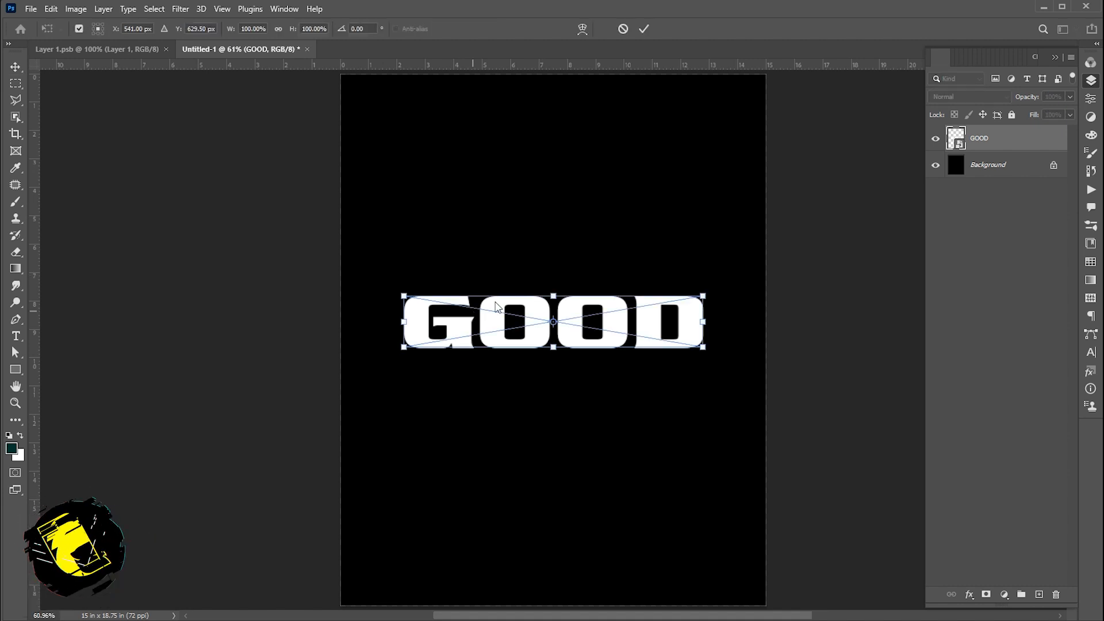
right_click(494, 303)
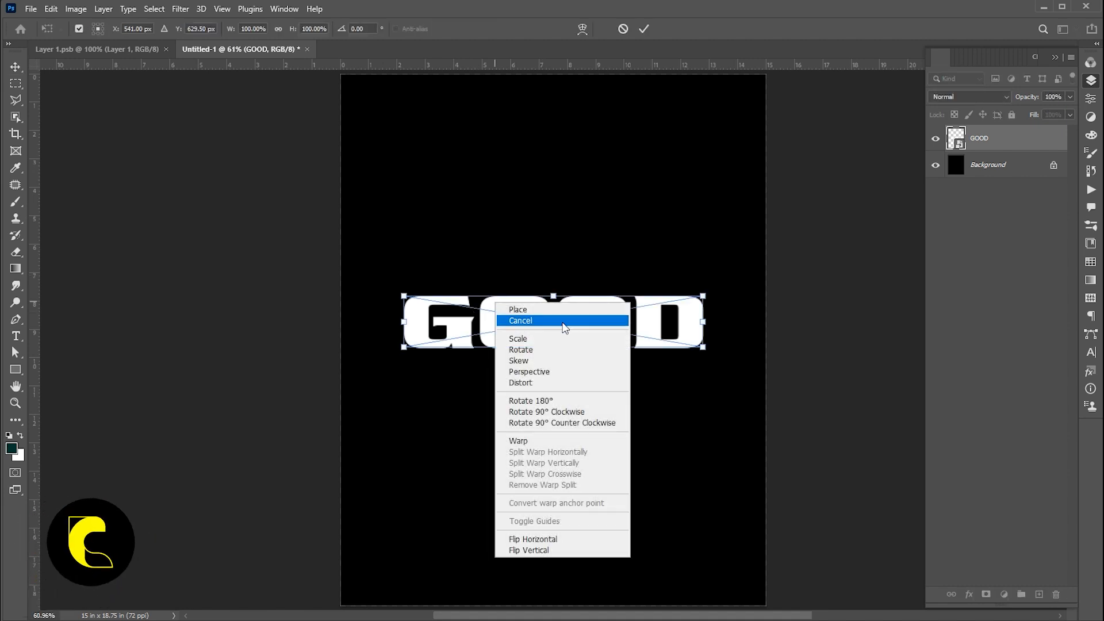
left_click(539, 373)
left_click_drag(404, 296, 455, 296)
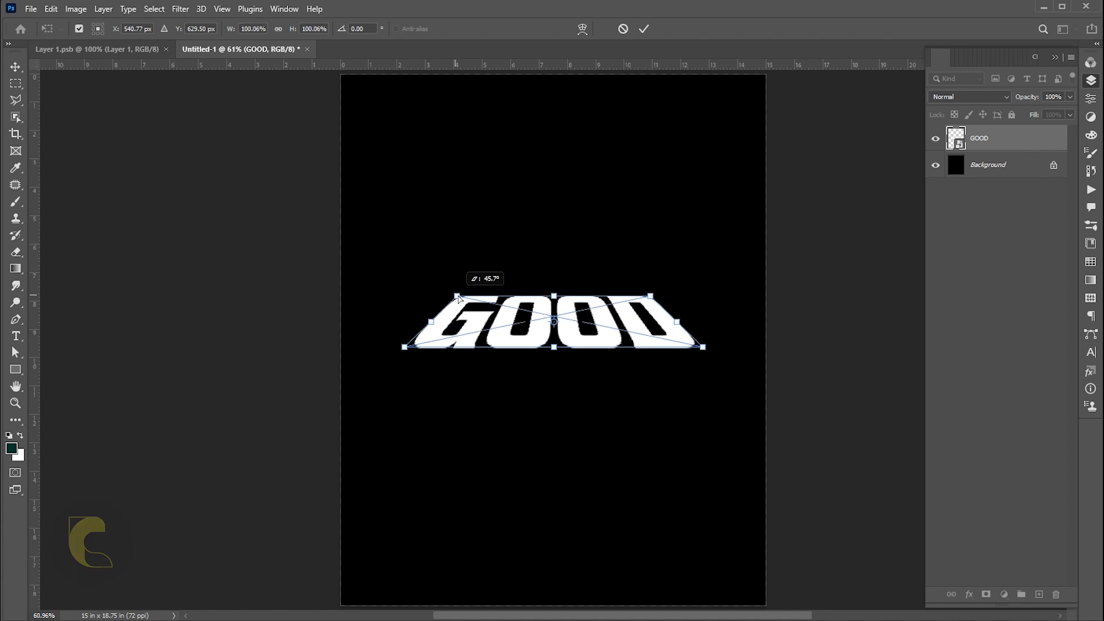
left_click_drag(703, 346, 739, 395)
left_click_drag(555, 284, 554, 280)
key("Return")
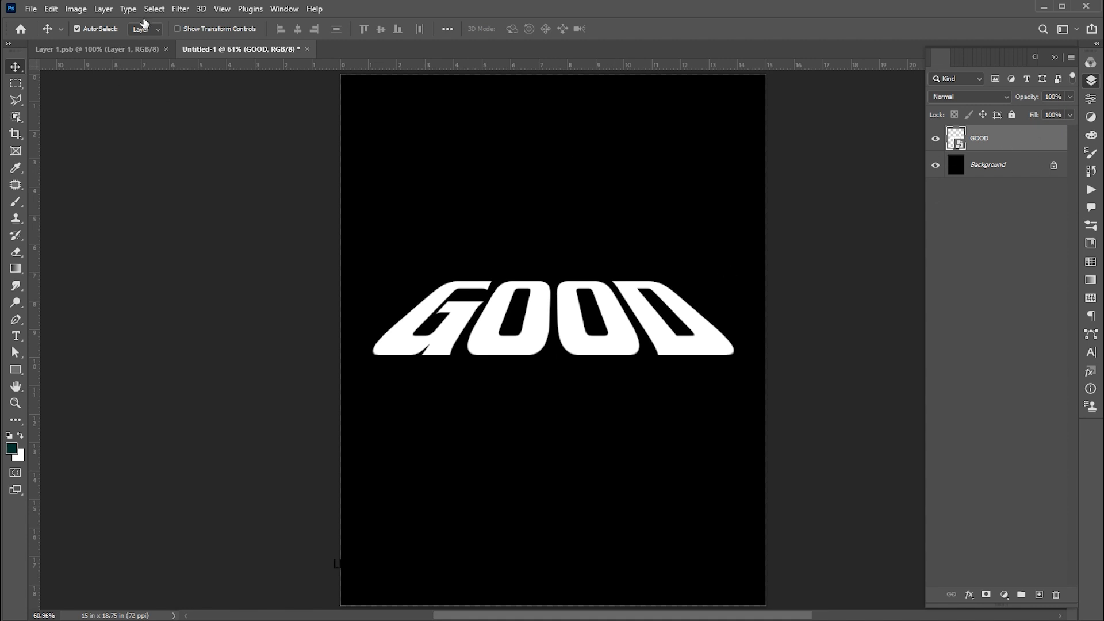
- Duplicate the GOOD layer with Layer Via Copy
left_click(104, 9)
mouse_move(190, 22)
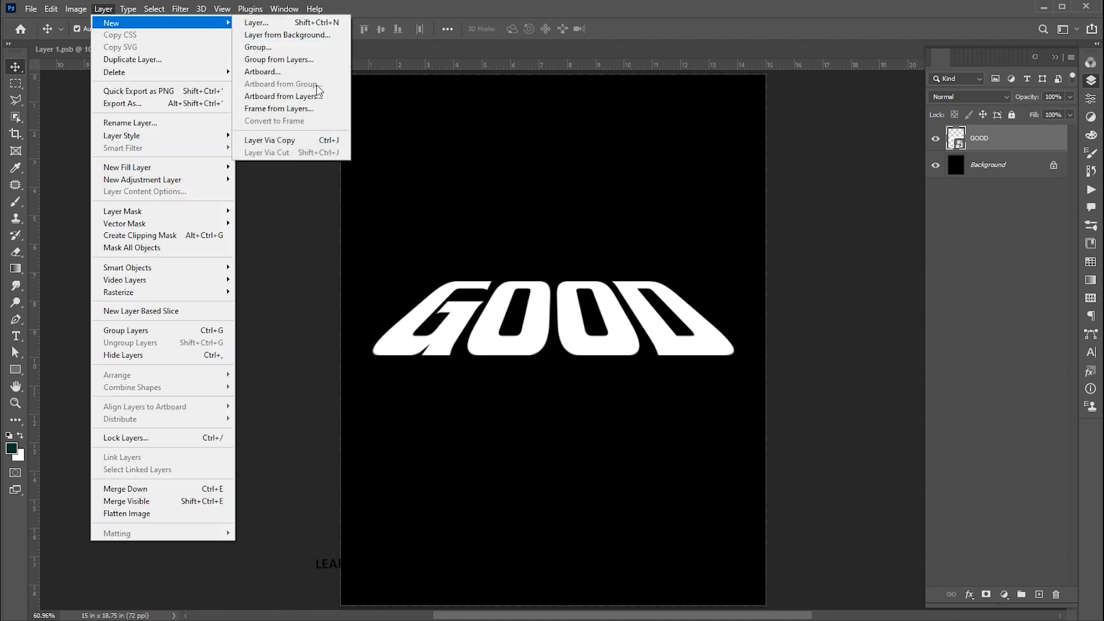
left_click(305, 145)
- On the original GOOD layer, open the Path Blur filter and choose the Rear Sync Flash blur type
left_click(996, 165)
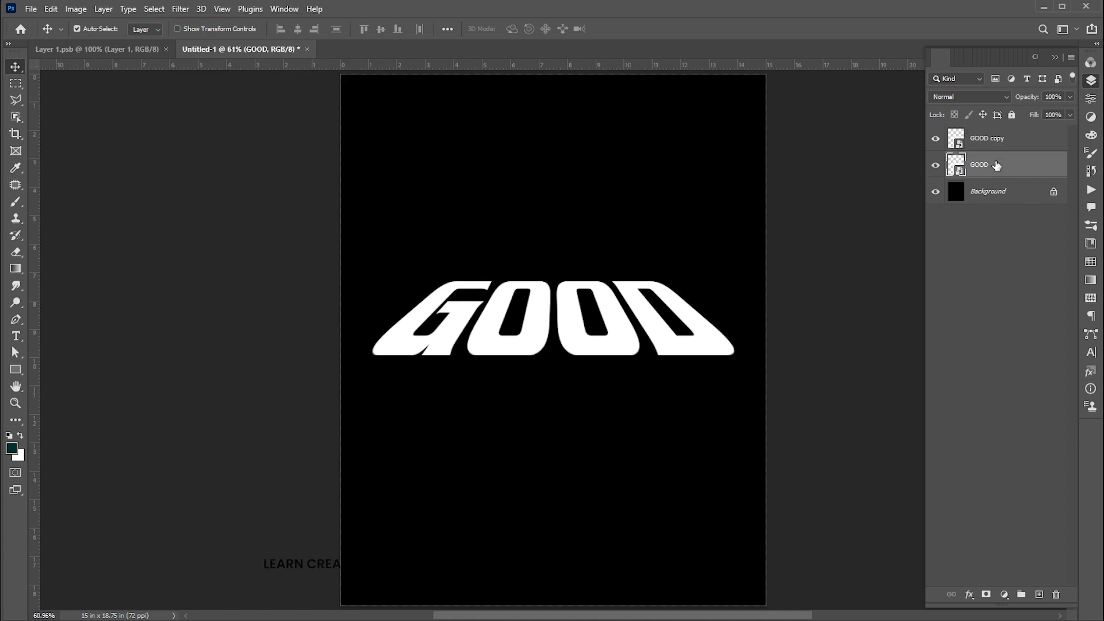
left_click(183, 14)
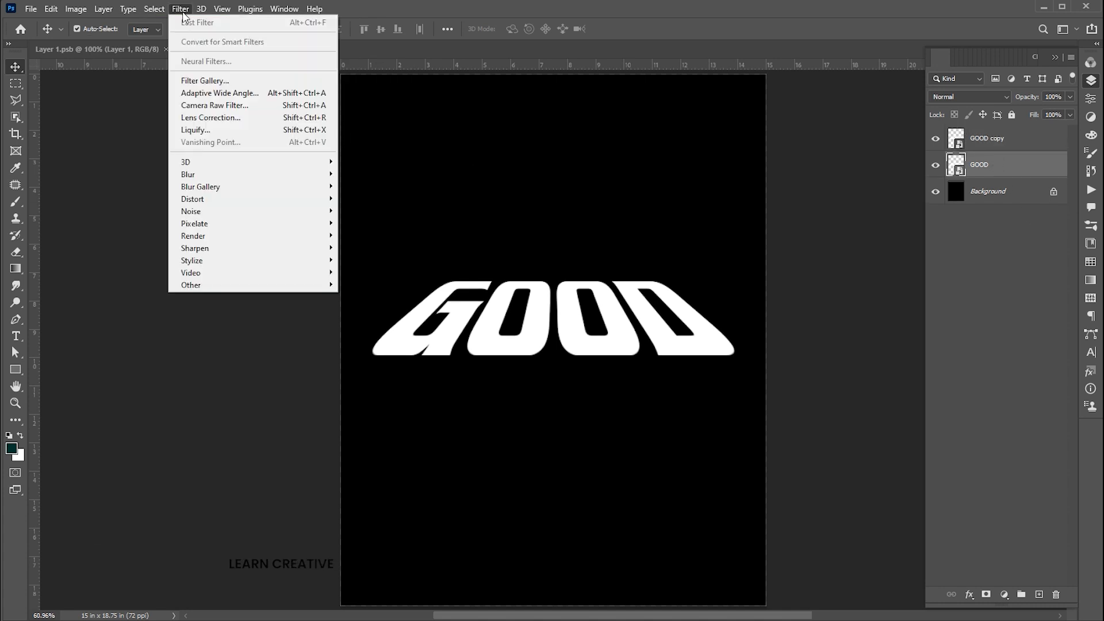
mouse_move(189, 186)
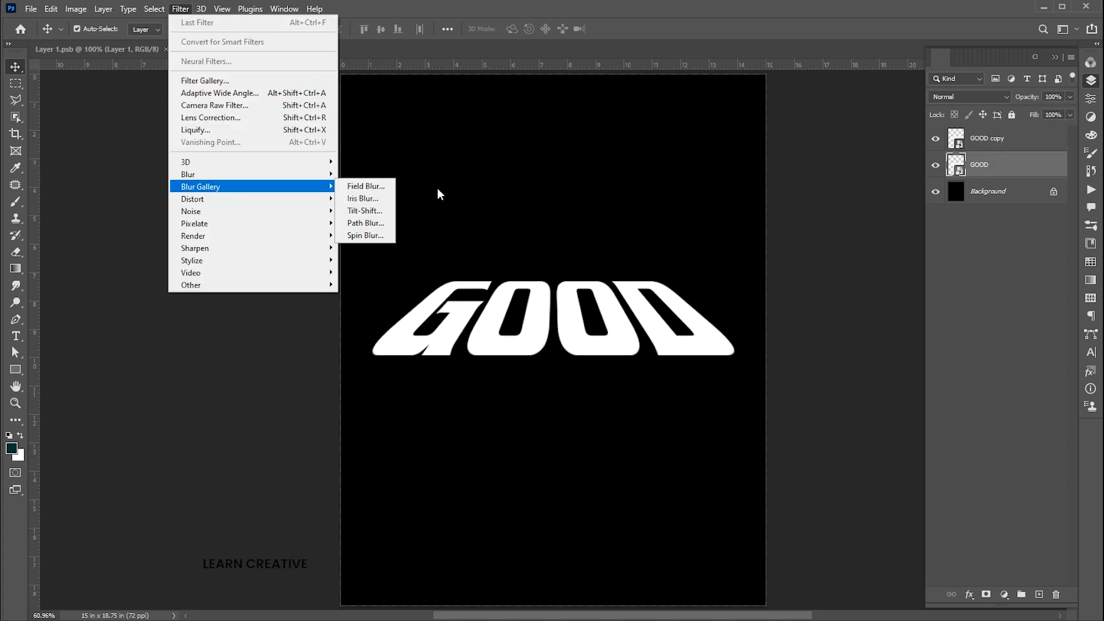
left_click(372, 225)
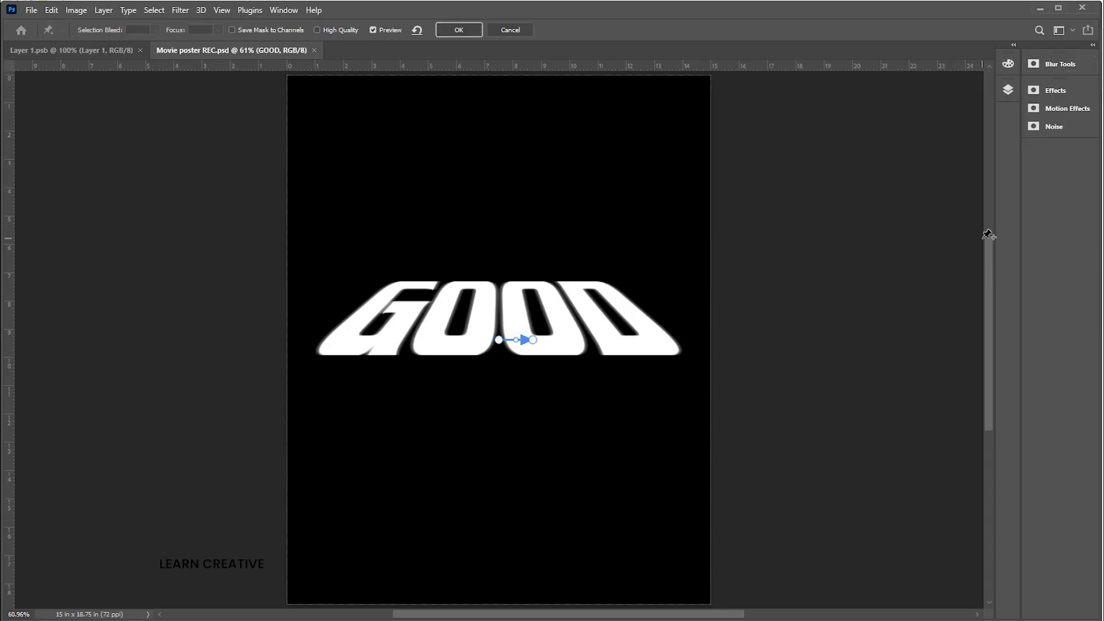
left_click(1041, 67)
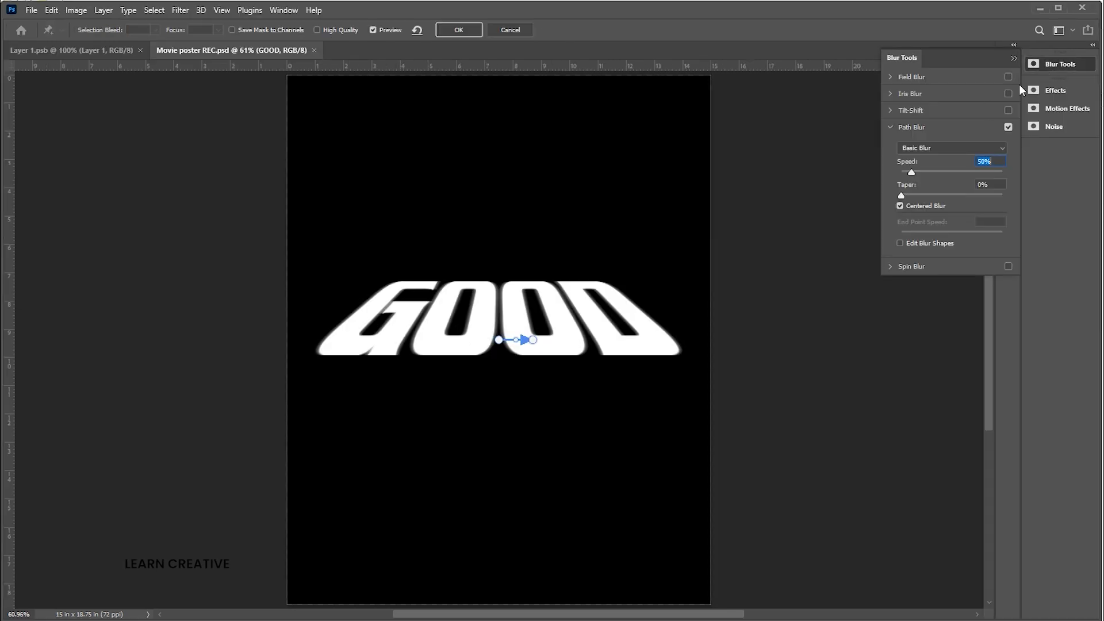
left_click(929, 147)
left_click(925, 169)
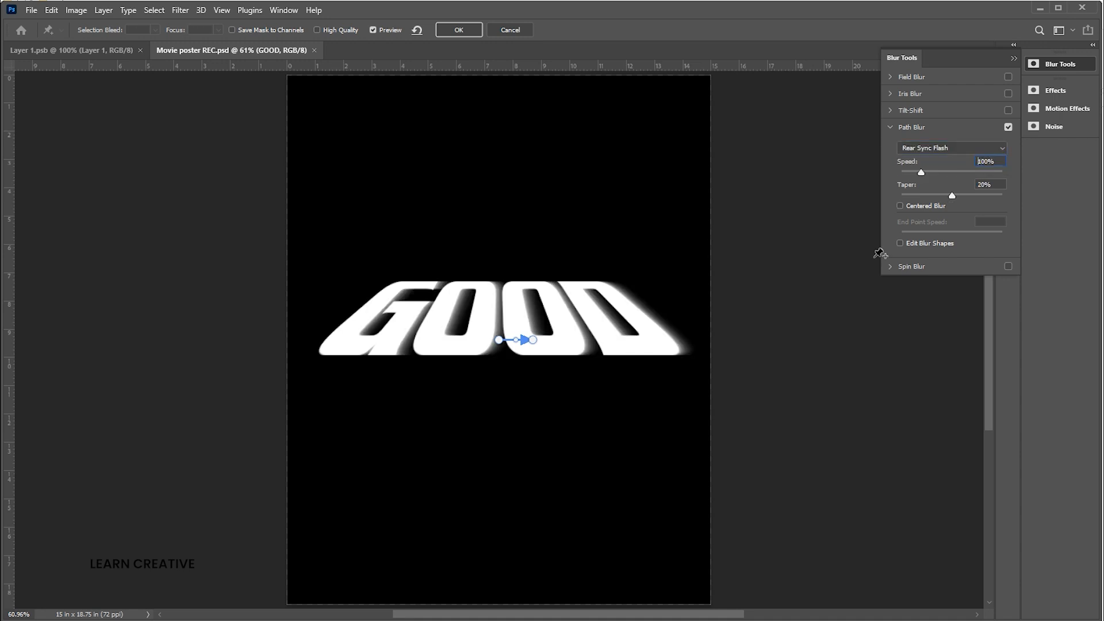
- Extend the blur path straight down below the text, set Speed to 146% and End Point Speed to 427 px, and apply
left_click_drag(533, 340, 499, 470)
left_click_drag(925, 172, 931, 173)
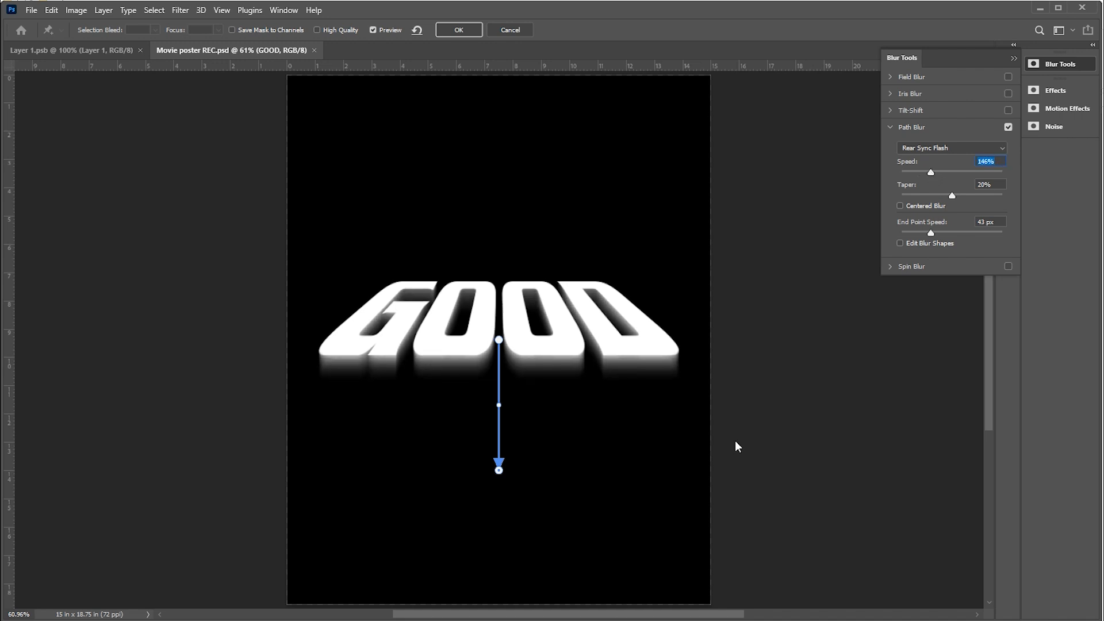
mouse_move(513, 471)
left_mouse_down()
mouse_move(481, 479)
mouse_move(478, 463)
left_mouse_up()
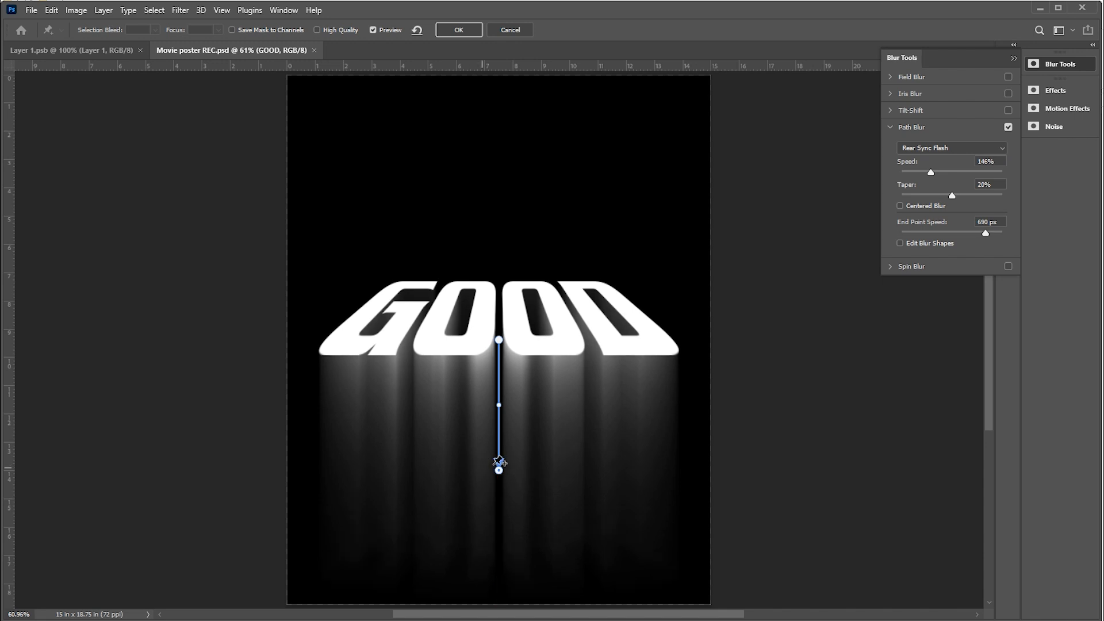
left_click_drag(486, 469, 492, 471)
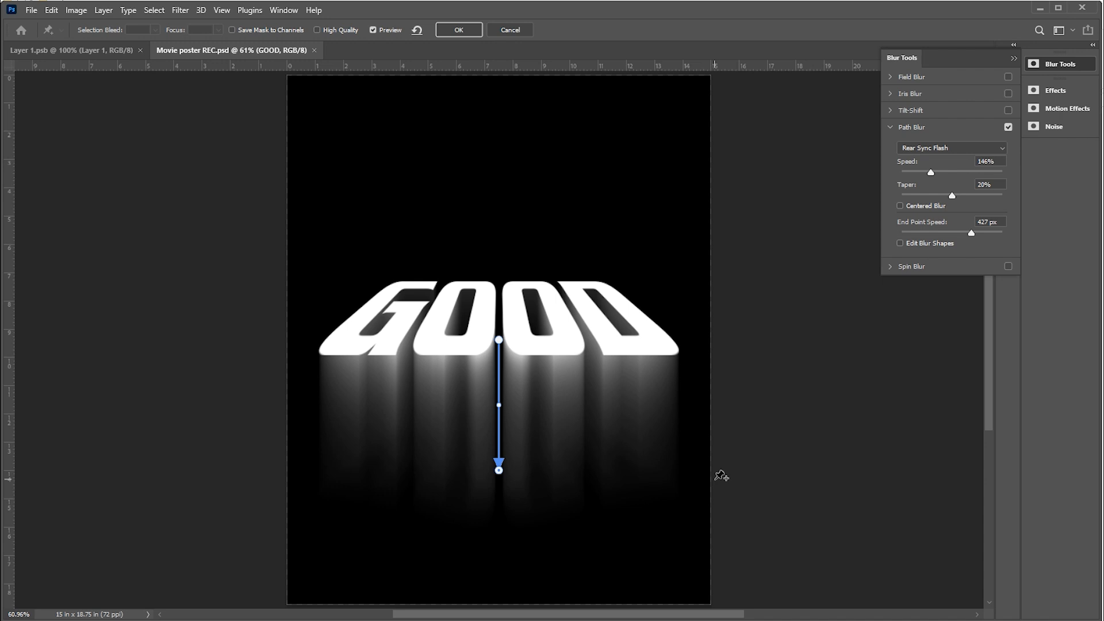
key("Return")
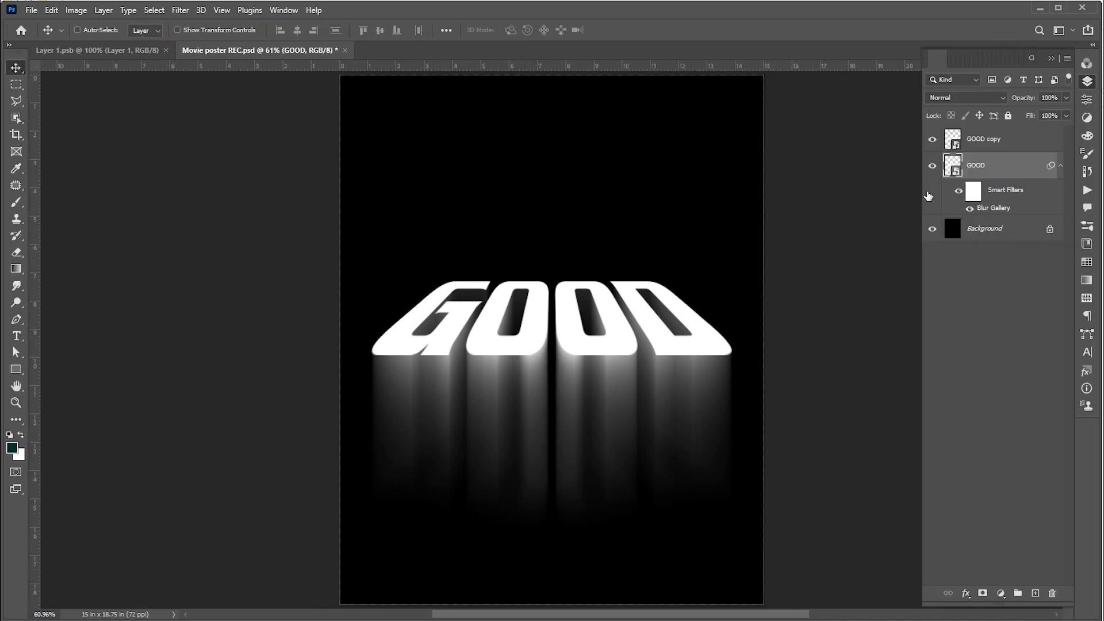
- Duplicate the blurred GOOD layer three times
key("ctrl+j")
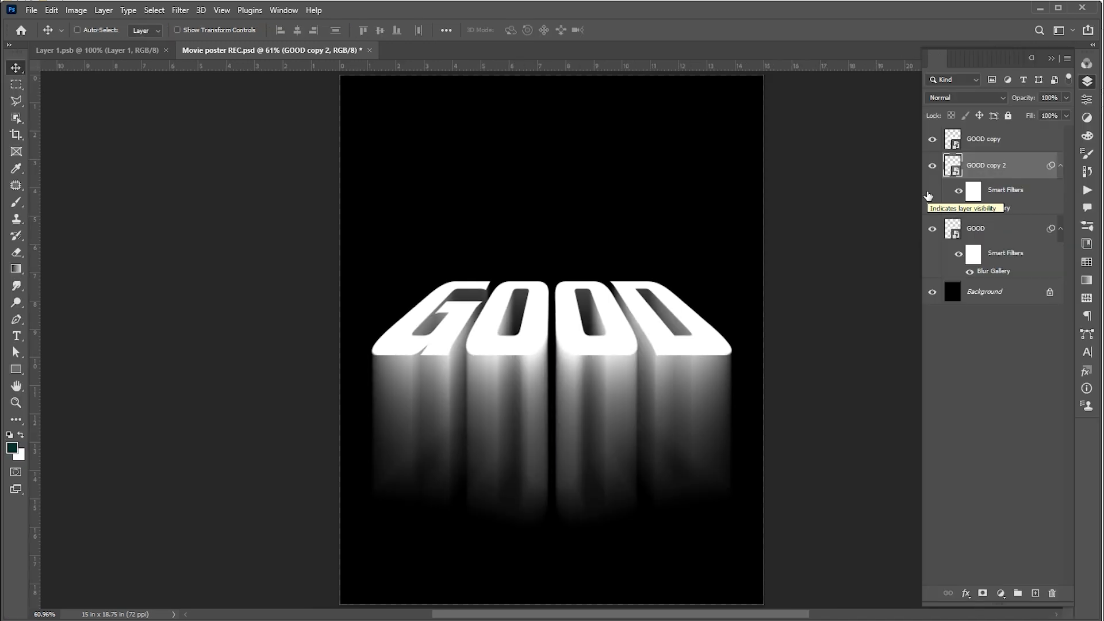
key("ctrl+j")
key("ctrl+j")
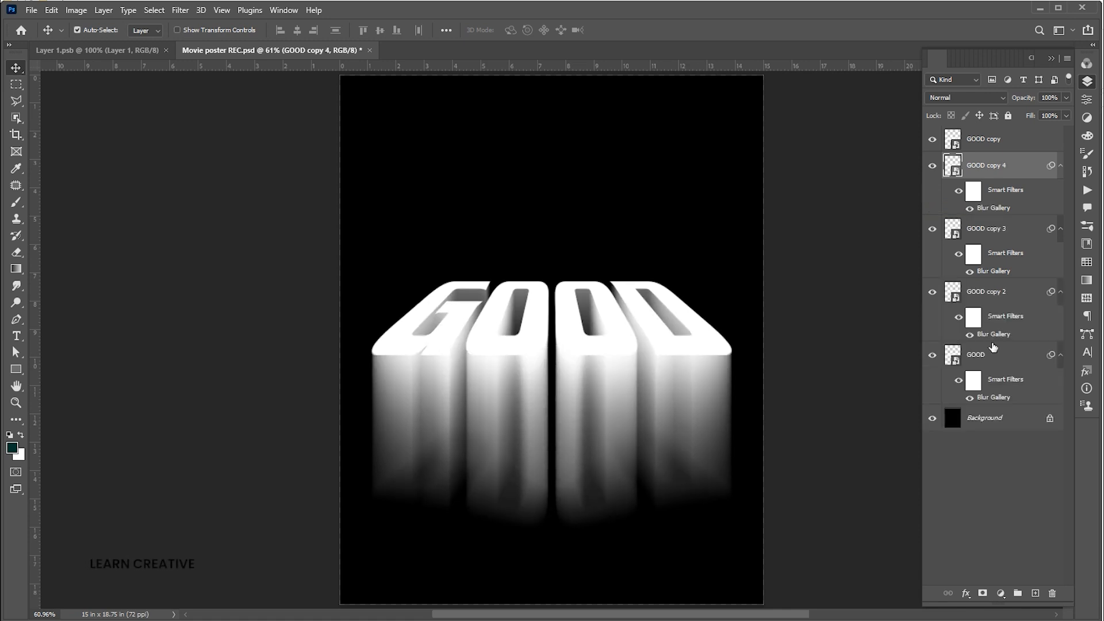
- Select the four blurred GOOD layers and convert them into a single smart object
left_click(987, 304, "shift")
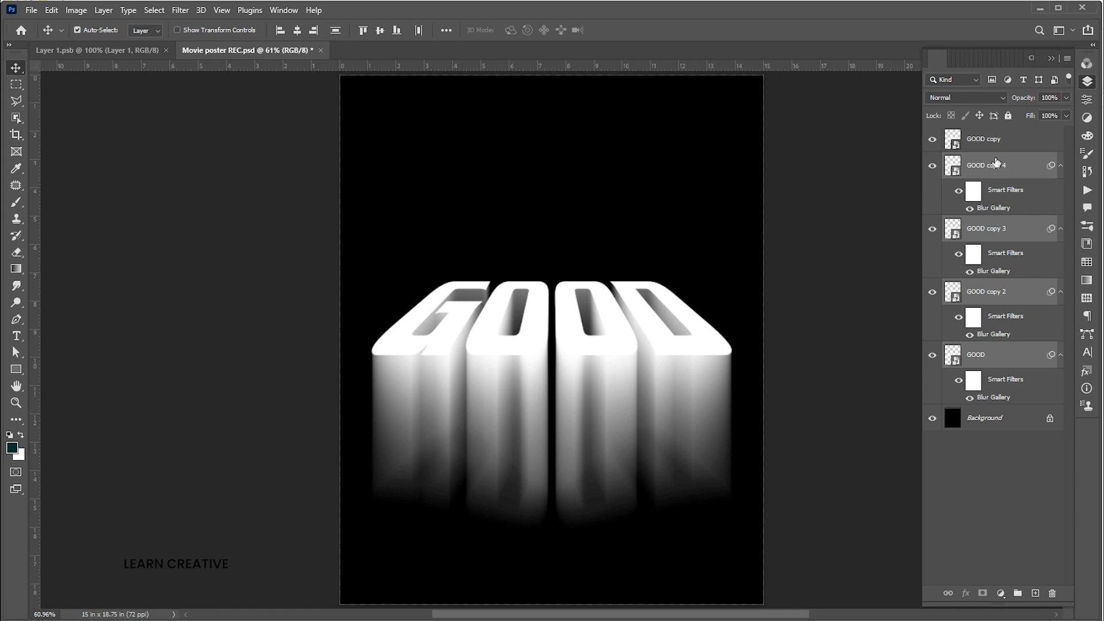
right_click(996, 162)
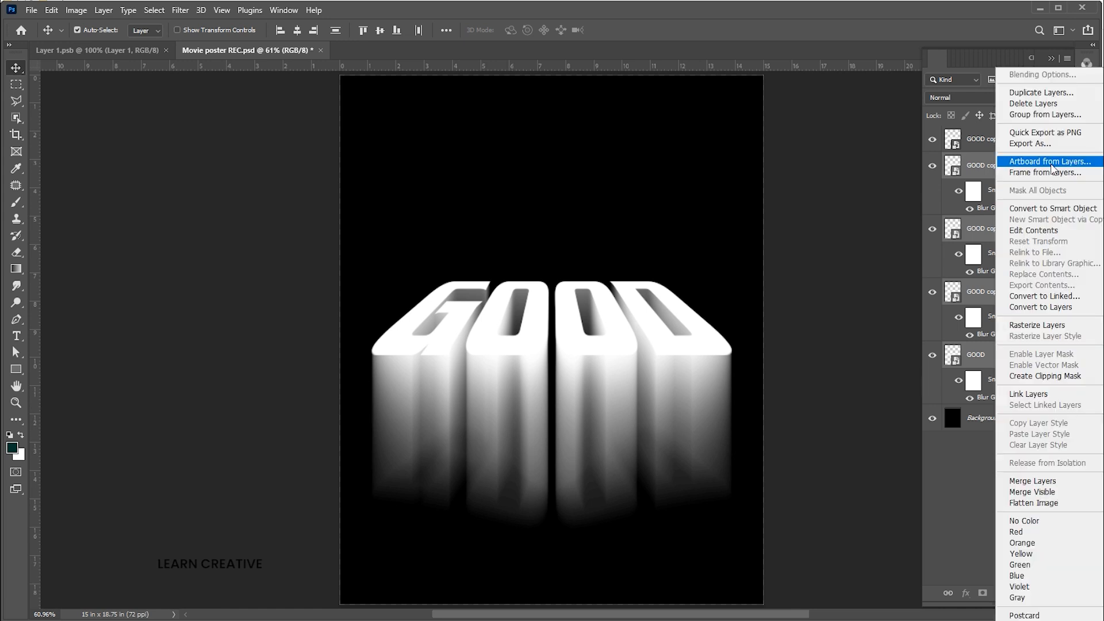
left_click(1034, 210)
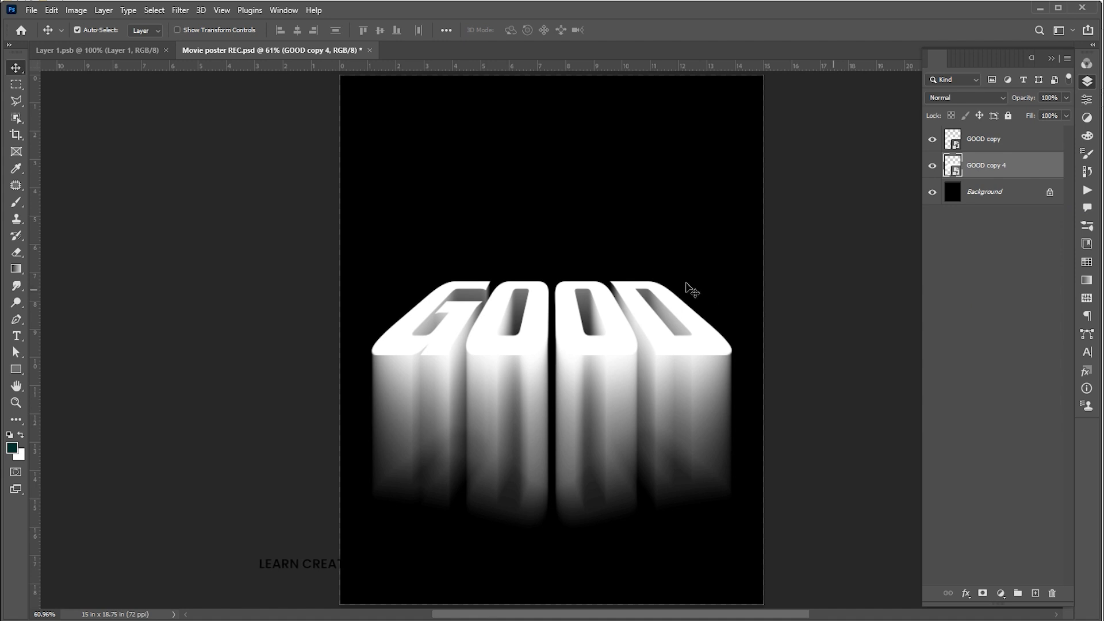
- Add a Gradient Overlay style to the top GOOD copy layer and open its gradient for editing
left_click(662, 291)
right_click(976, 135)
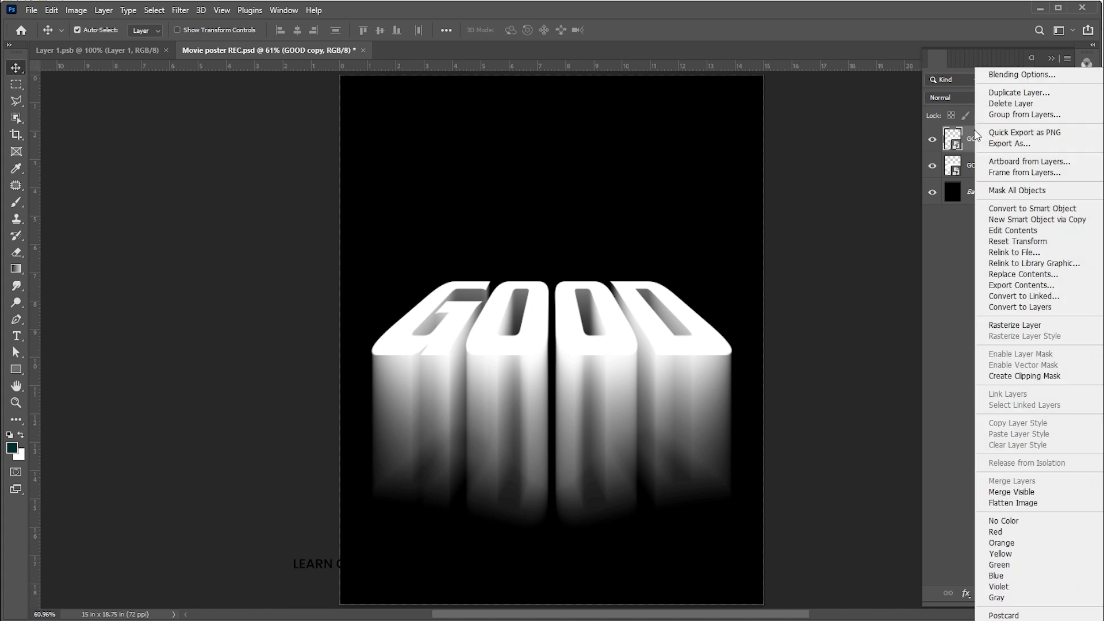
left_click(1004, 75)
left_click_drag(932, 38, 771, 44)
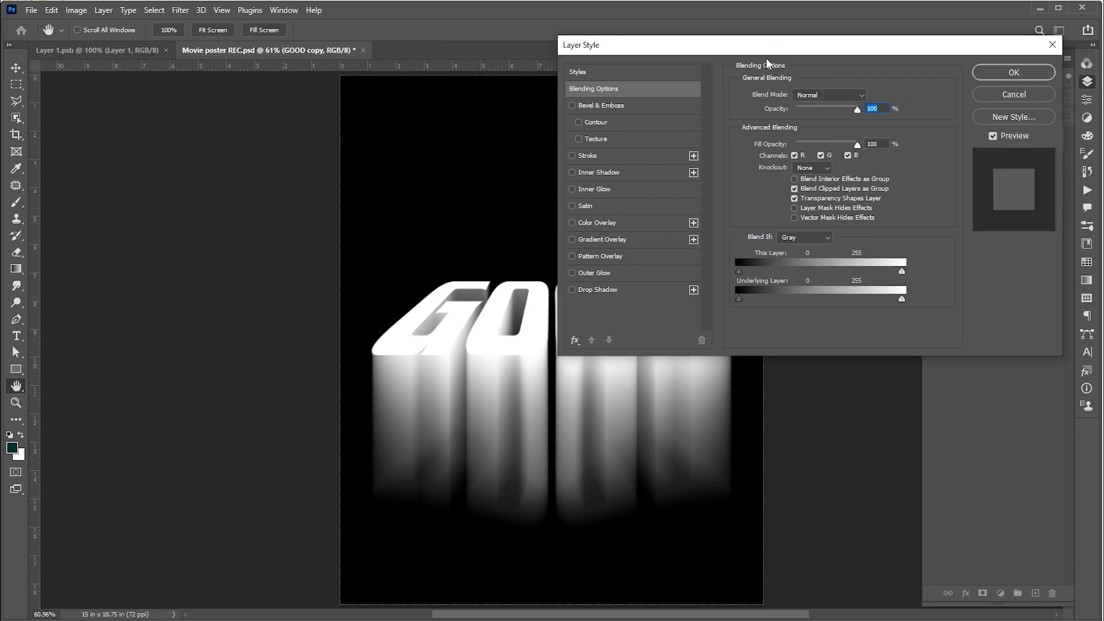
left_click(595, 242)
left_click(797, 126)
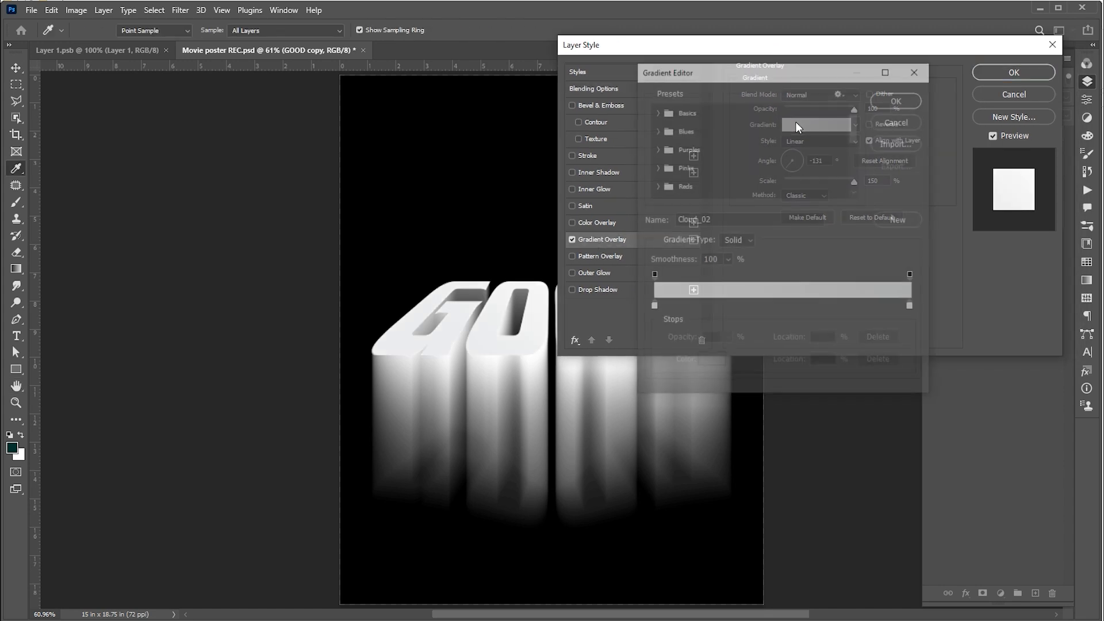
- Set the gradient's left color stop to ff0000
double_click(652, 307)
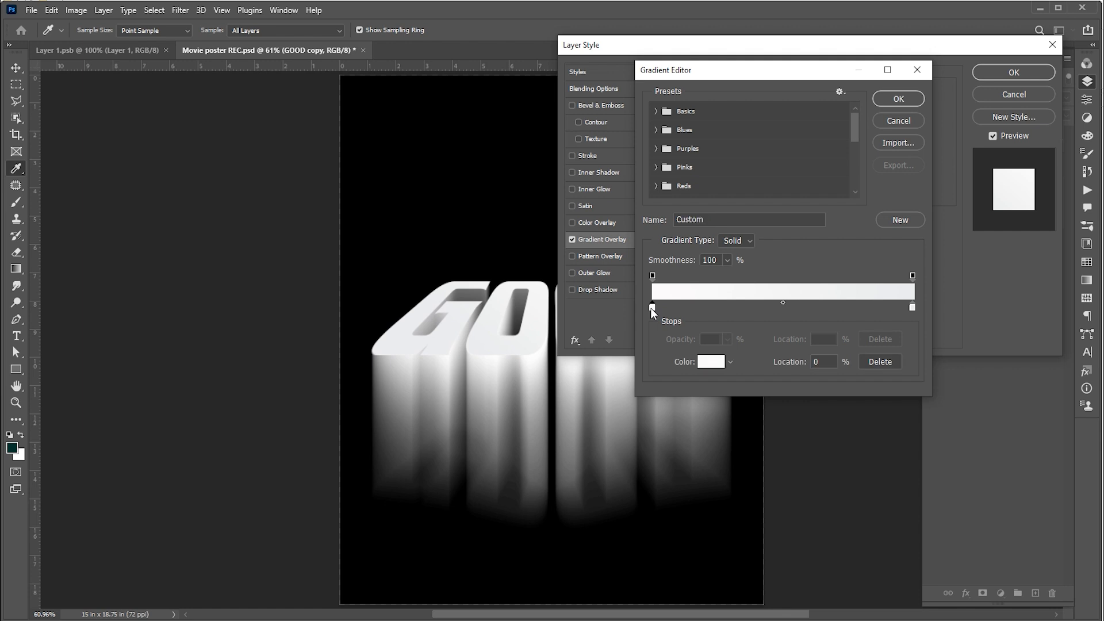
type("ff0000")
left_click(990, 156)
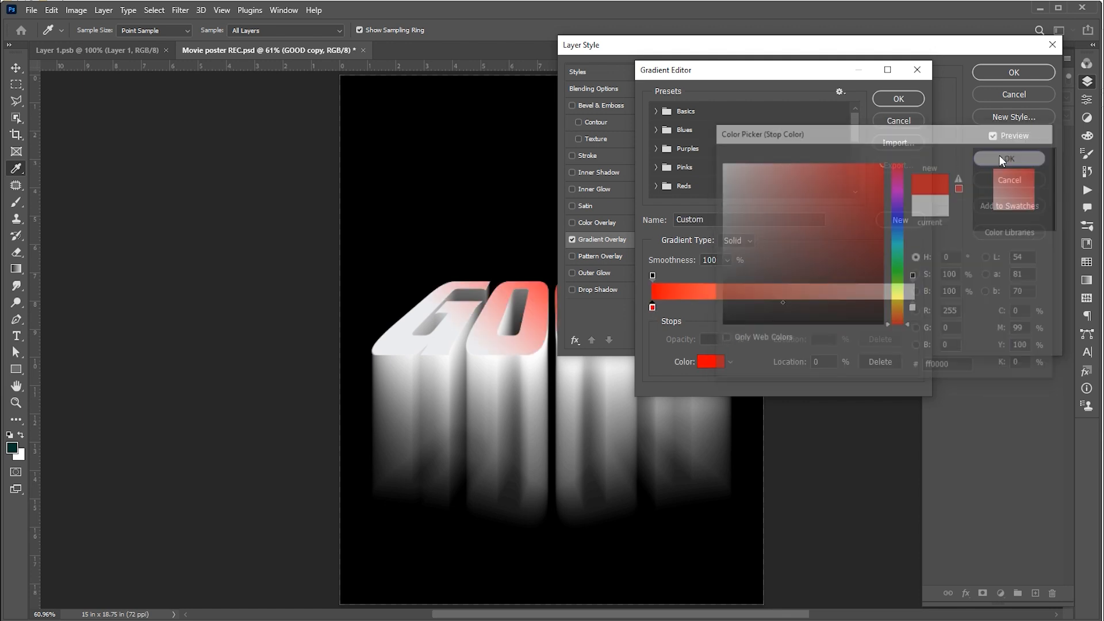
- Add a new color stop at 31% and set its color to fffc00
left_click(732, 308)
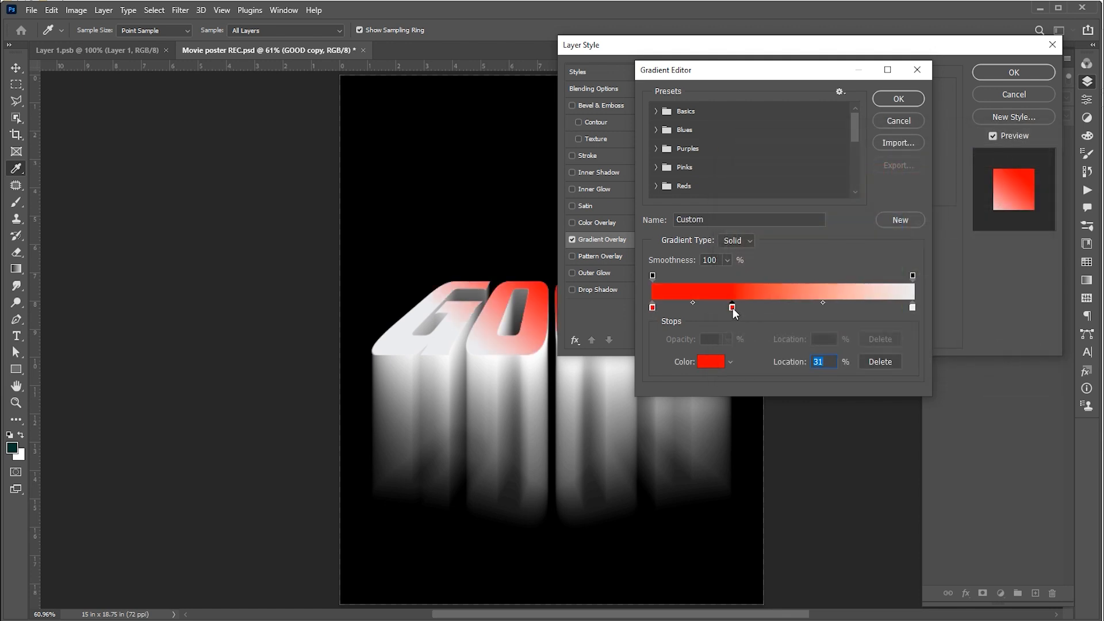
double_click(732, 308)
left_click_drag(898, 265, 900, 299)
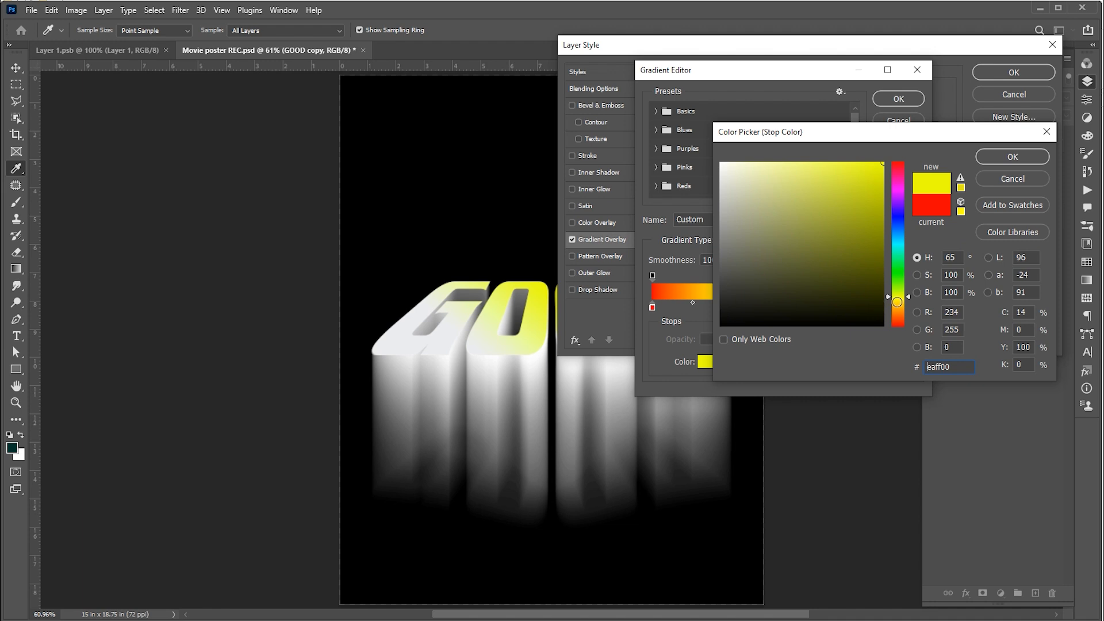
left_click(1002, 160)
- Move the yellow stop to 51%, shift the yellow-to-white midpoint slightly left, and confirm the gradient
left_click_drag(733, 310, 787, 310)
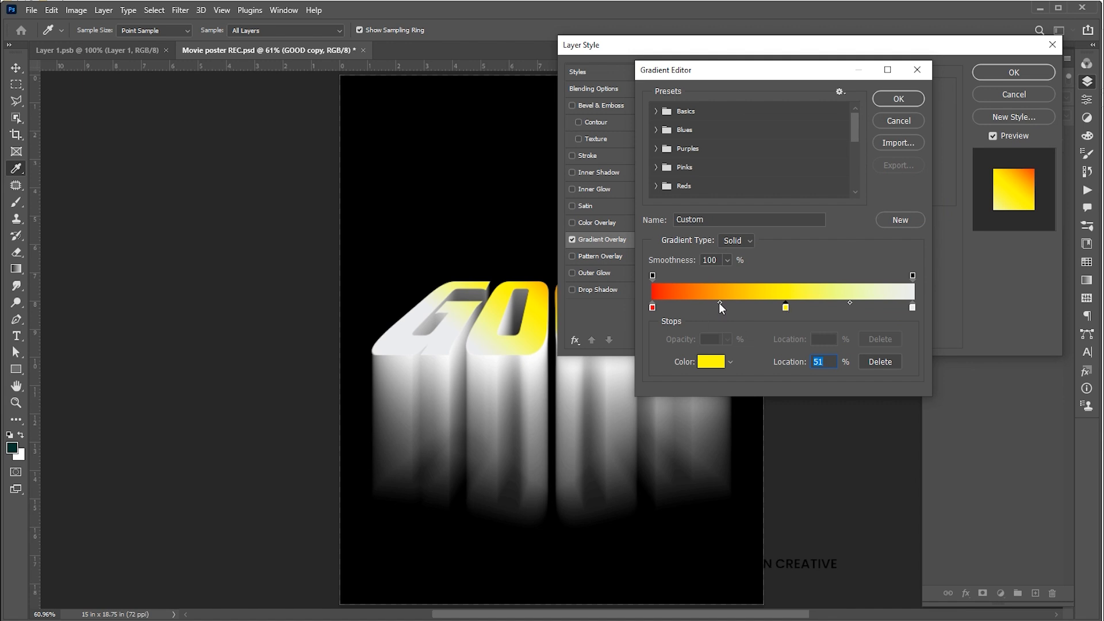
left_click_drag(850, 303, 840, 302)
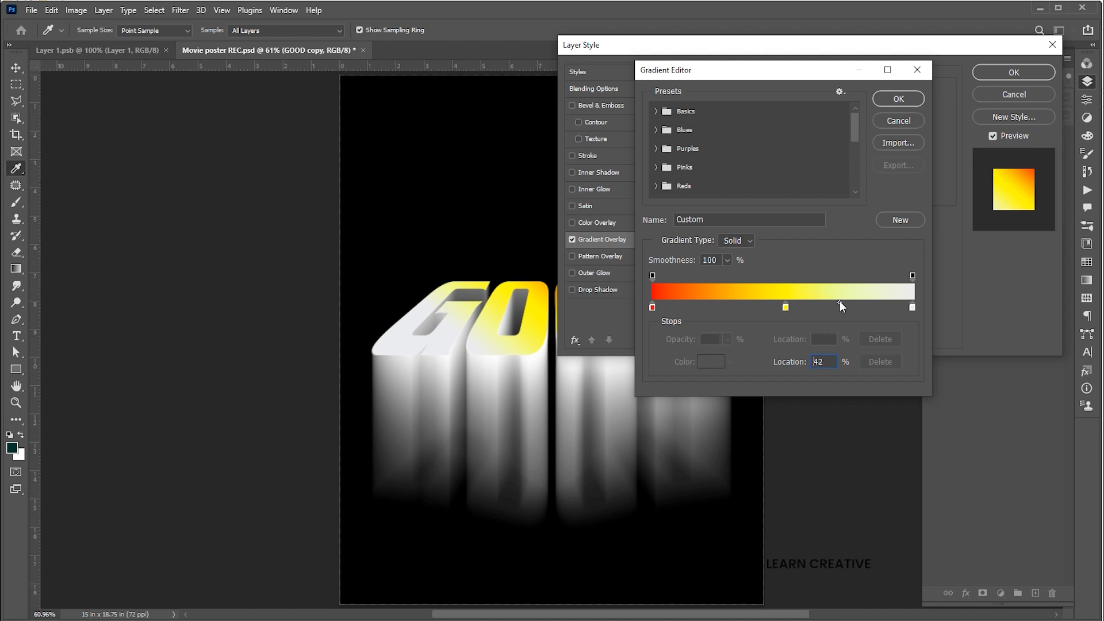
left_click(888, 102)
- Set the gradient overlay angle to 86°
left_click(790, 164)
left_click_drag(791, 164, 793, 150)
left_click_drag(667, 46, 840, 174)
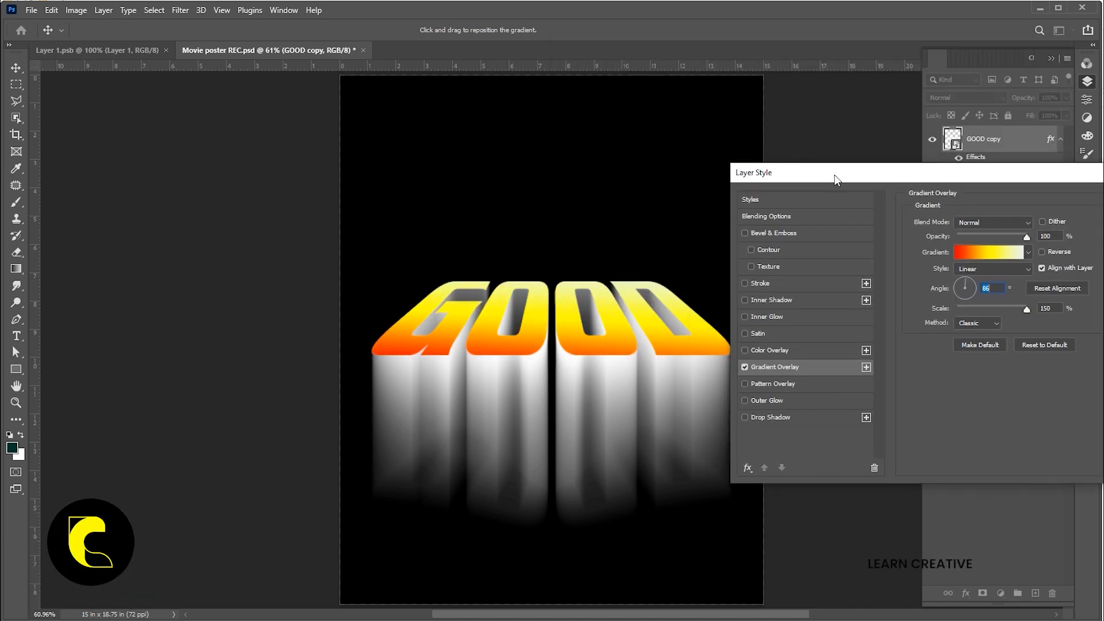
- Reopen the gradient, move the yellow stop further right, shift the yellow-to-white midpoint left, and confirm both dialogs
left_click(977, 252)
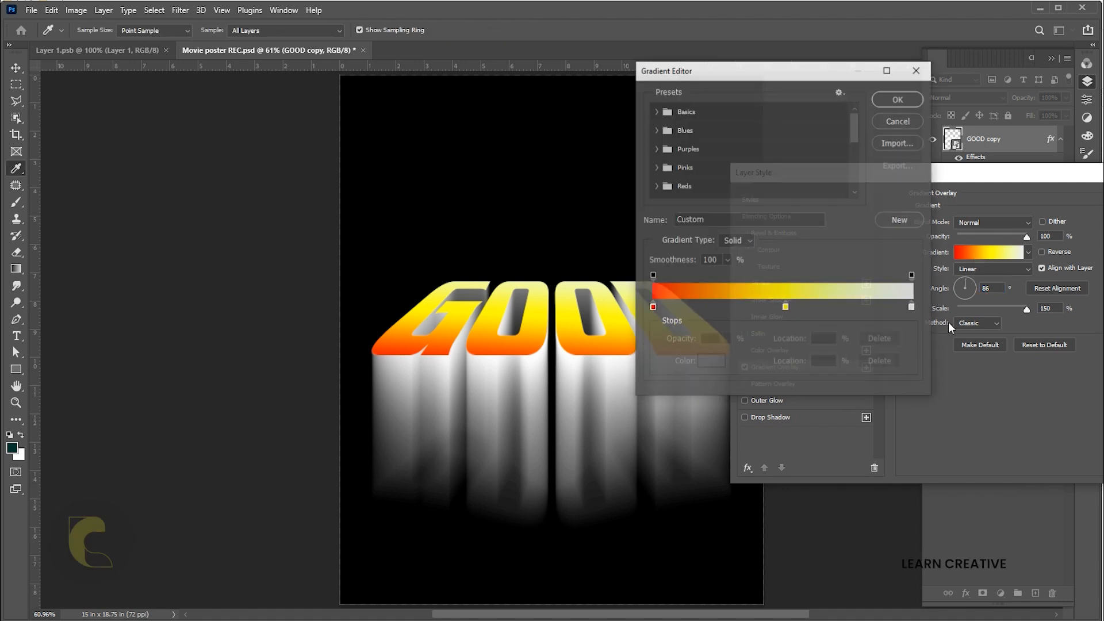
left_click_drag(787, 308, 813, 310)
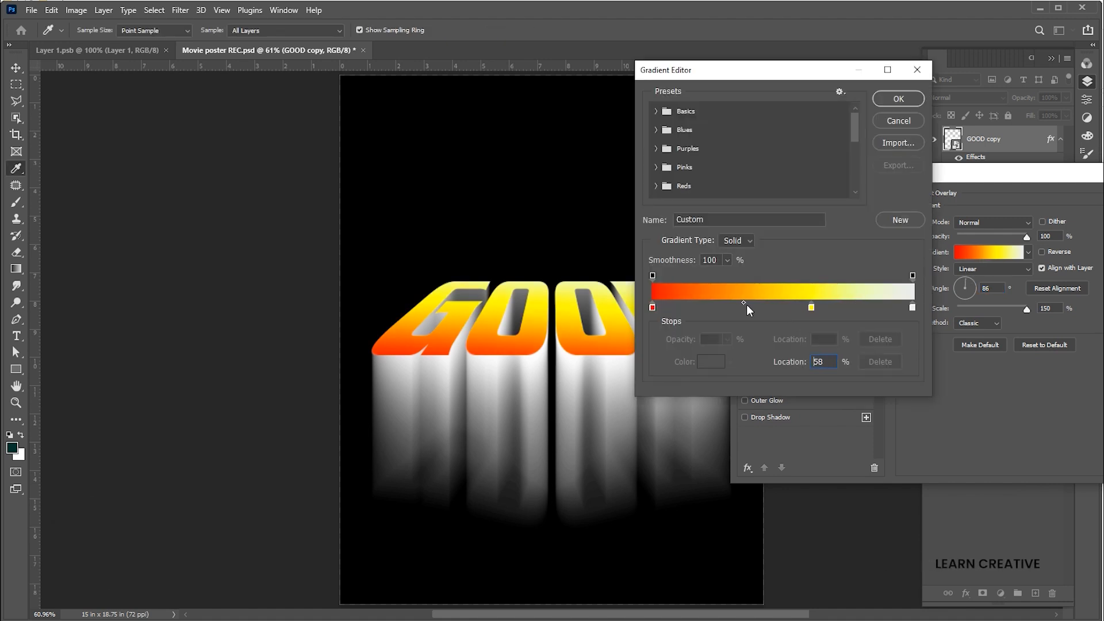
left_click(912, 308)
left_click_drag(855, 304, 819, 304)
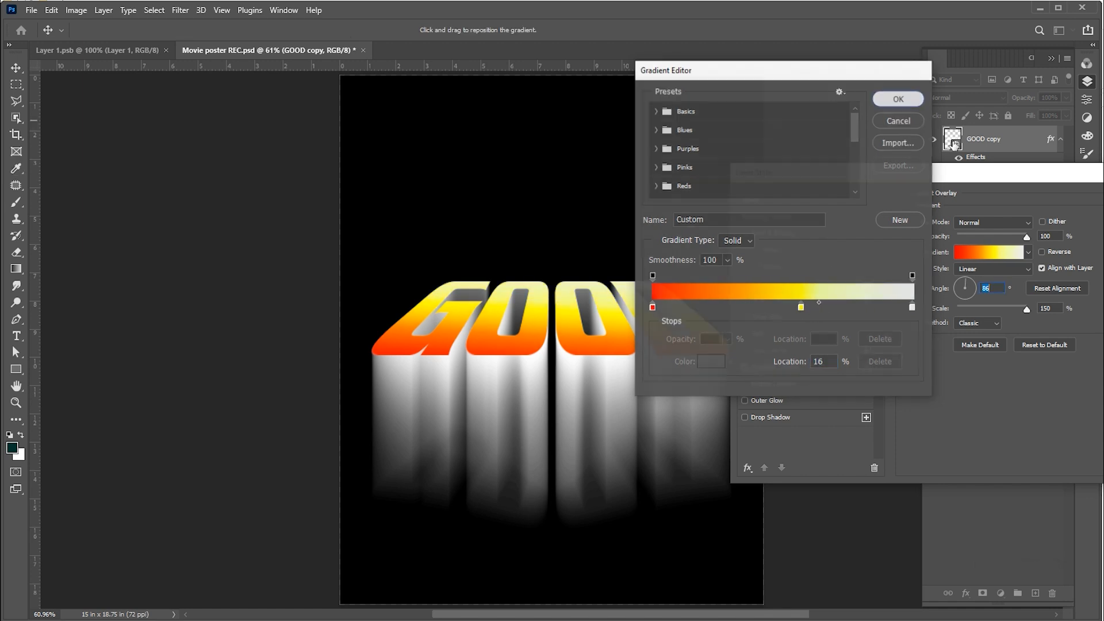
left_click(898, 99)
left_click(983, 187)
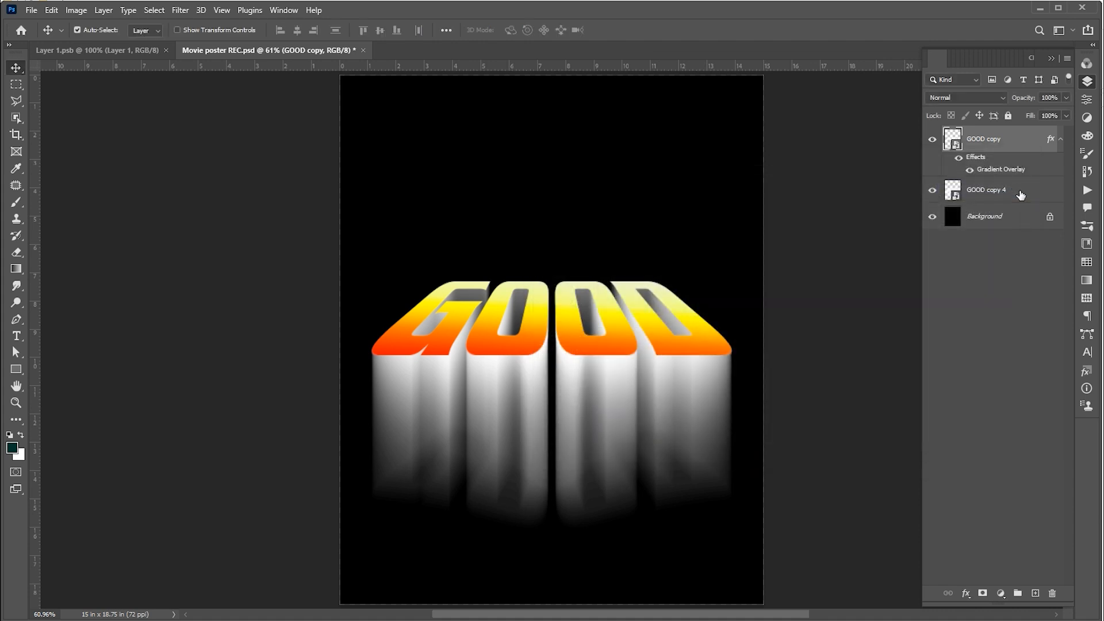
- Add a red Solid Color fill layer above GOOD copy 4 and set its blend mode to Multiply
left_click(1021, 195)
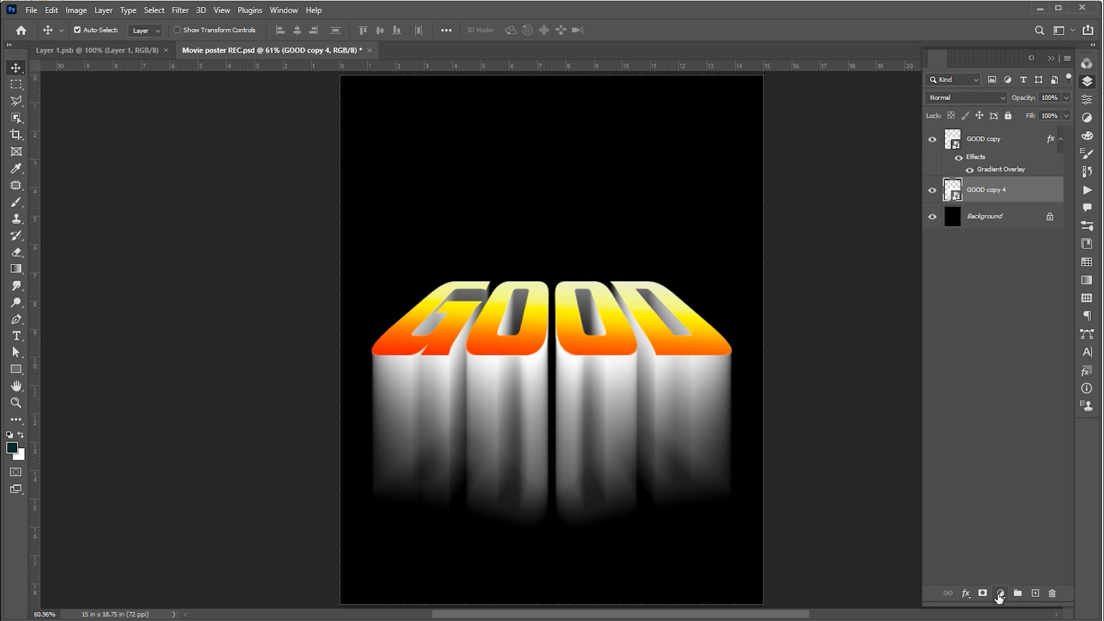
left_click(1000, 598)
left_click(1033, 369)
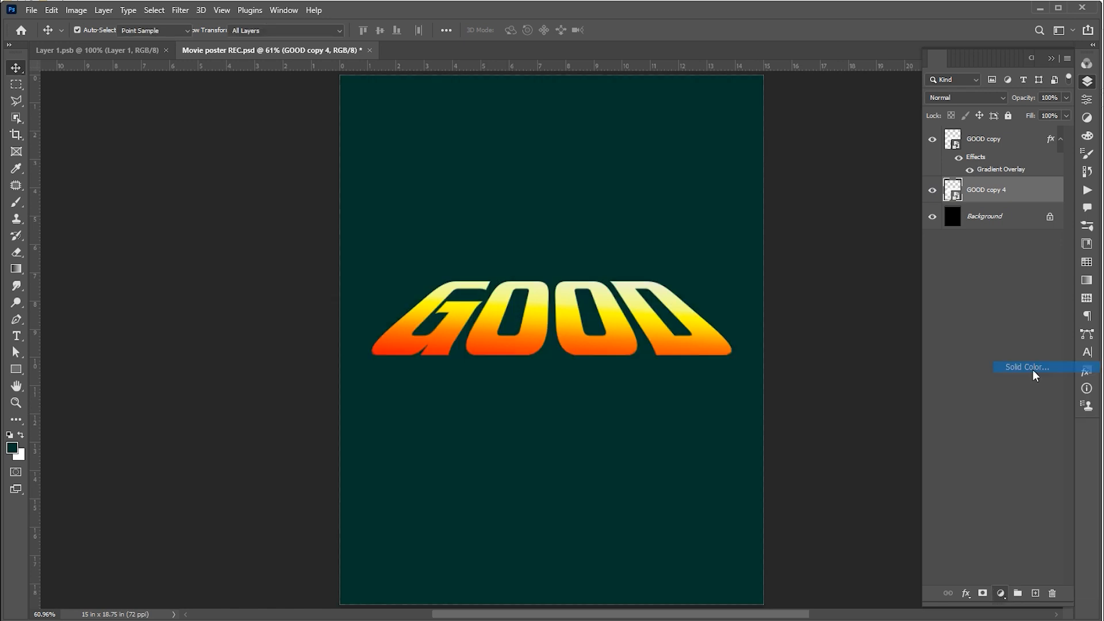
mouse_move(900, 239)
left_mouse_down()
mouse_move(899, 162)
mouse_move(889, 161)
left_mouse_up()
left_click(1010, 158)
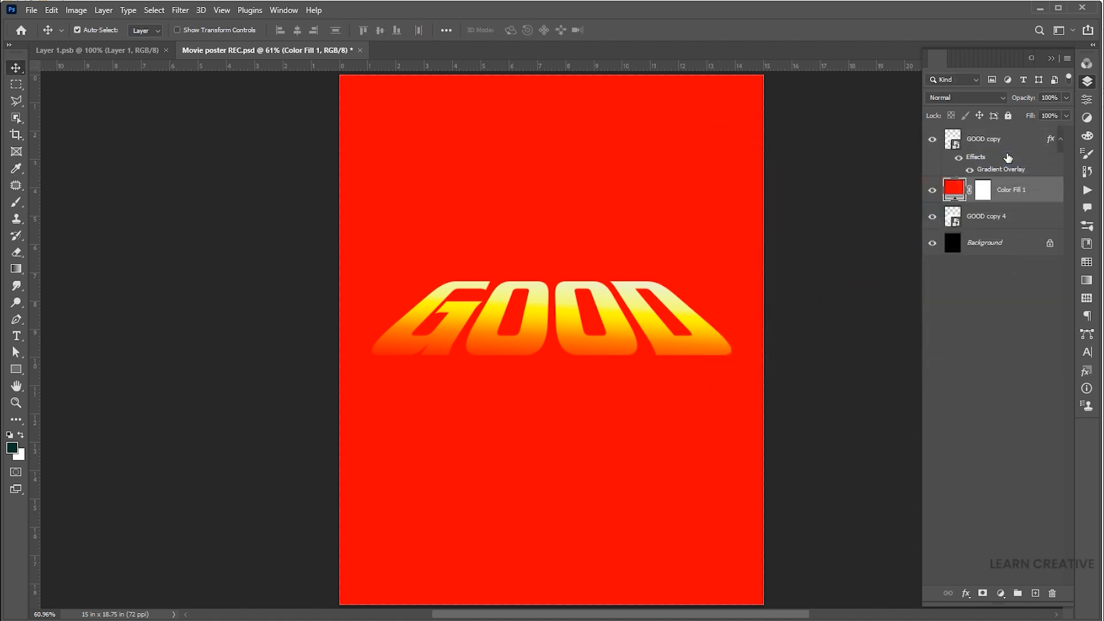
left_click(958, 98)
left_click(937, 147)
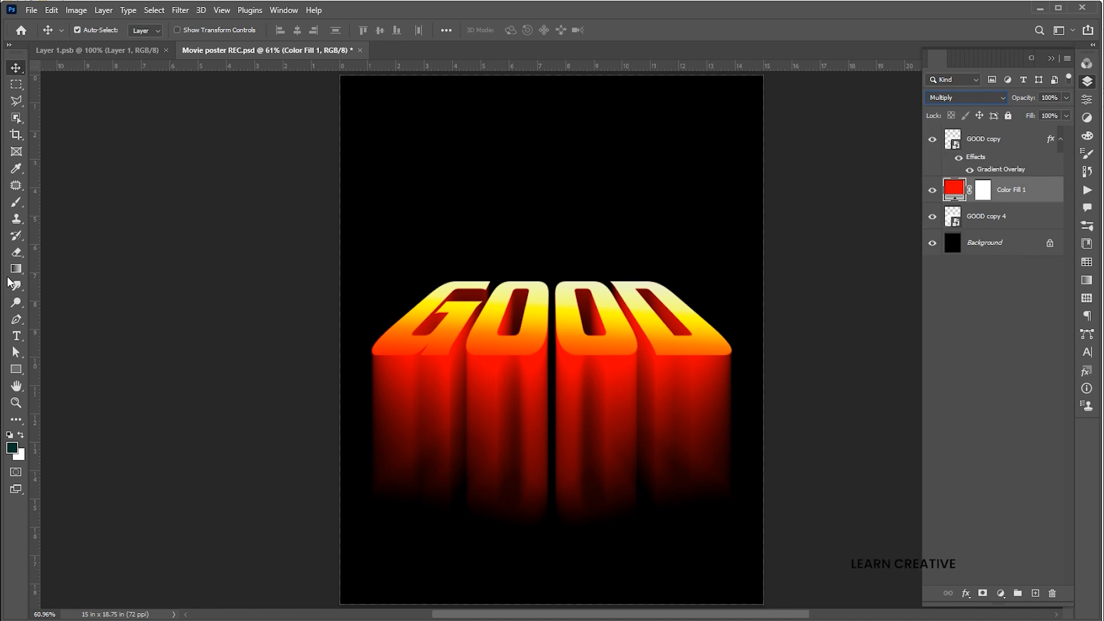
- Add a text layer reading "SEE THE" above the GOOD letters
left_click(17, 339)
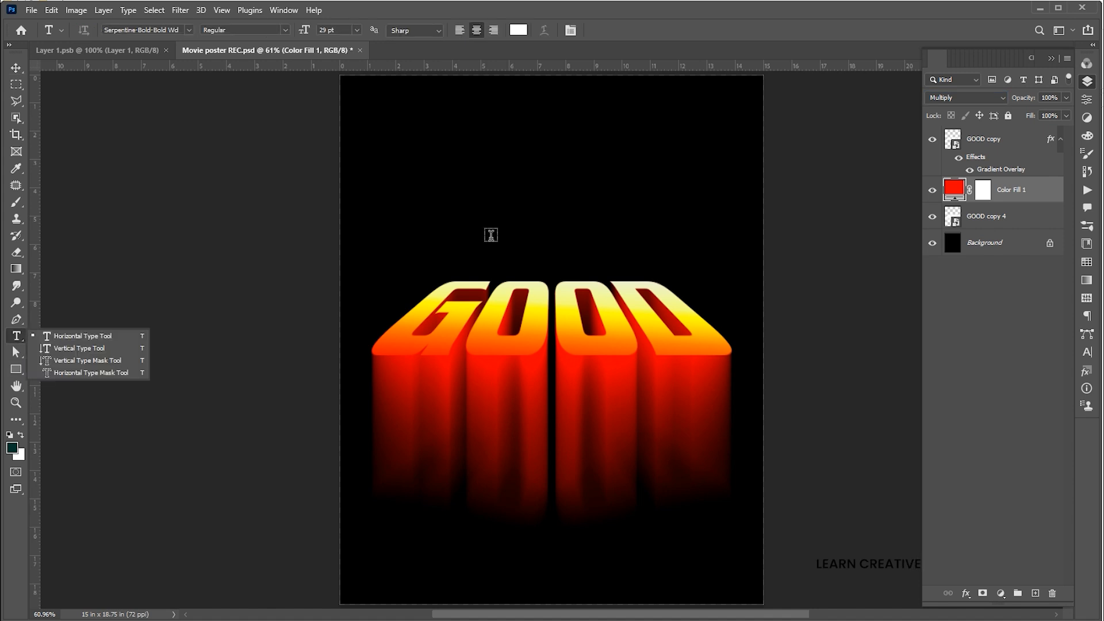
left_click(491, 238)
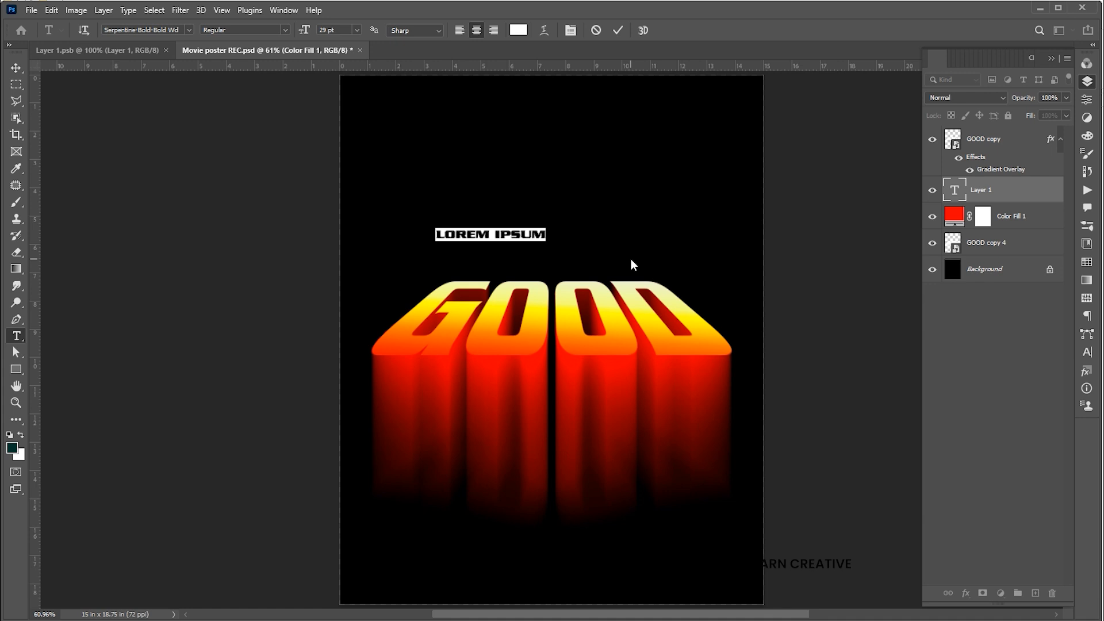
type("SEE THE")
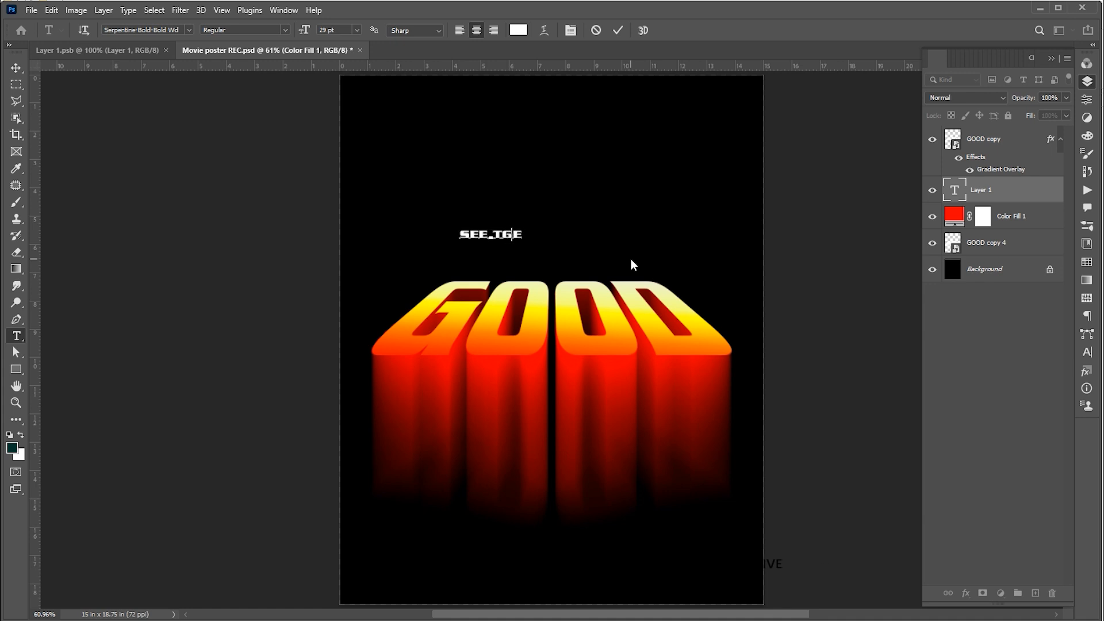
- Set the SEE THE text to Poppins SemiBold with tracking of 1200
key("ctrl+a")
left_click(153, 29)
type("Poppins")
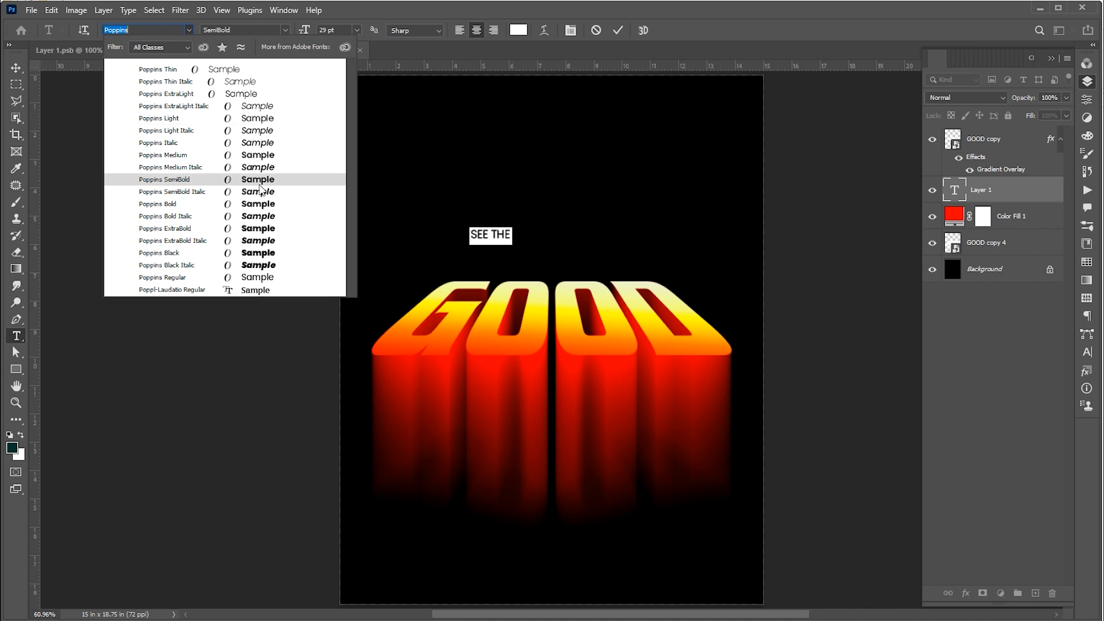
left_click(267, 179)
left_click(283, 29)
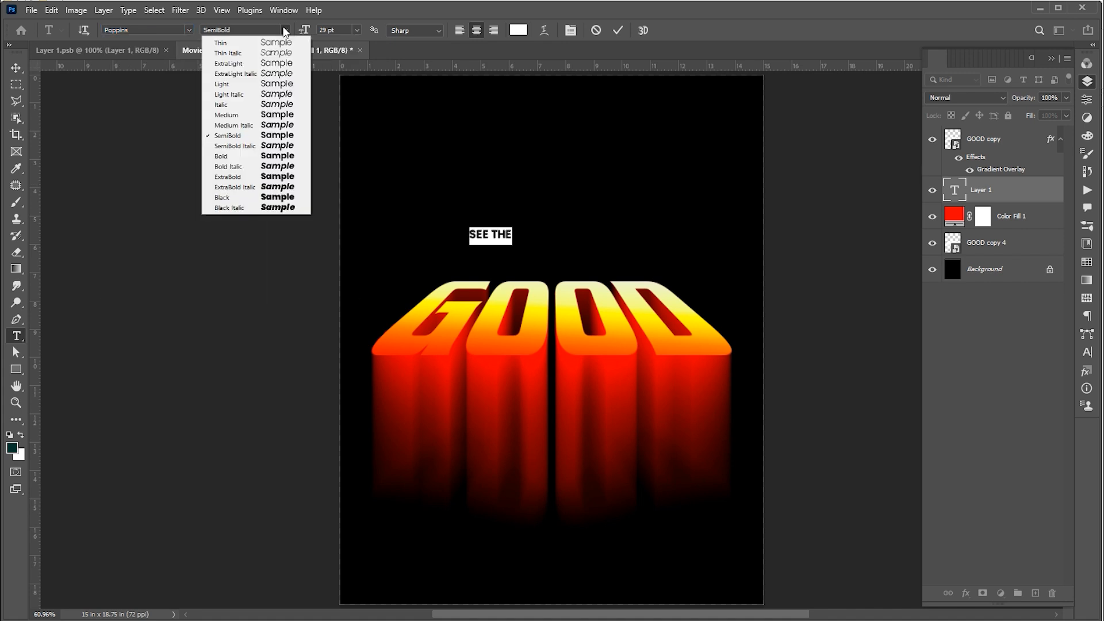
left_click(274, 157)
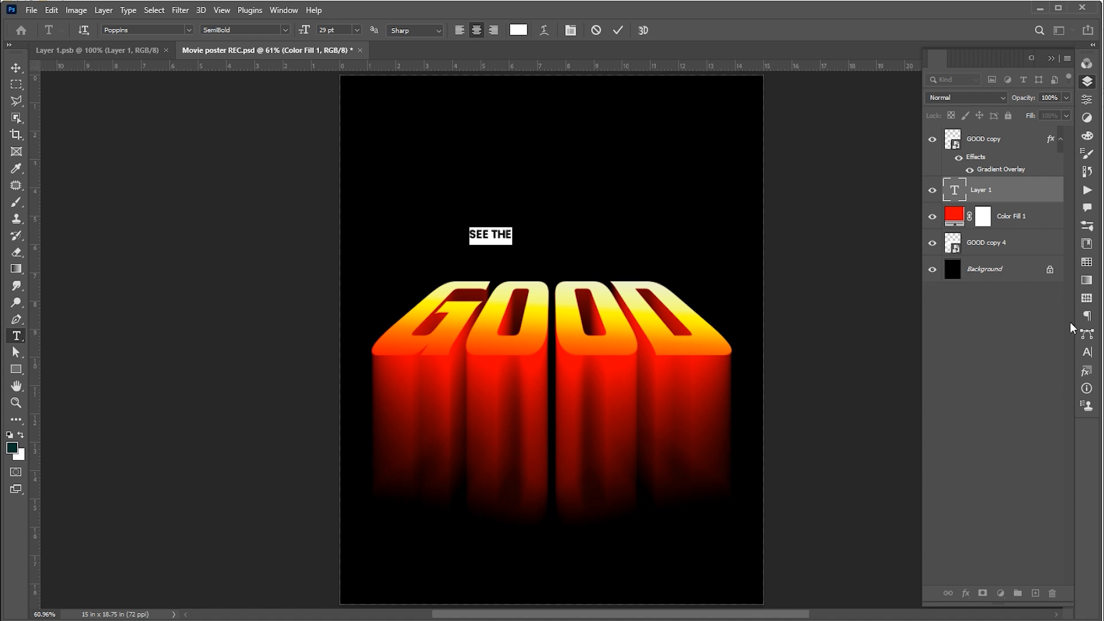
left_click(1087, 352)
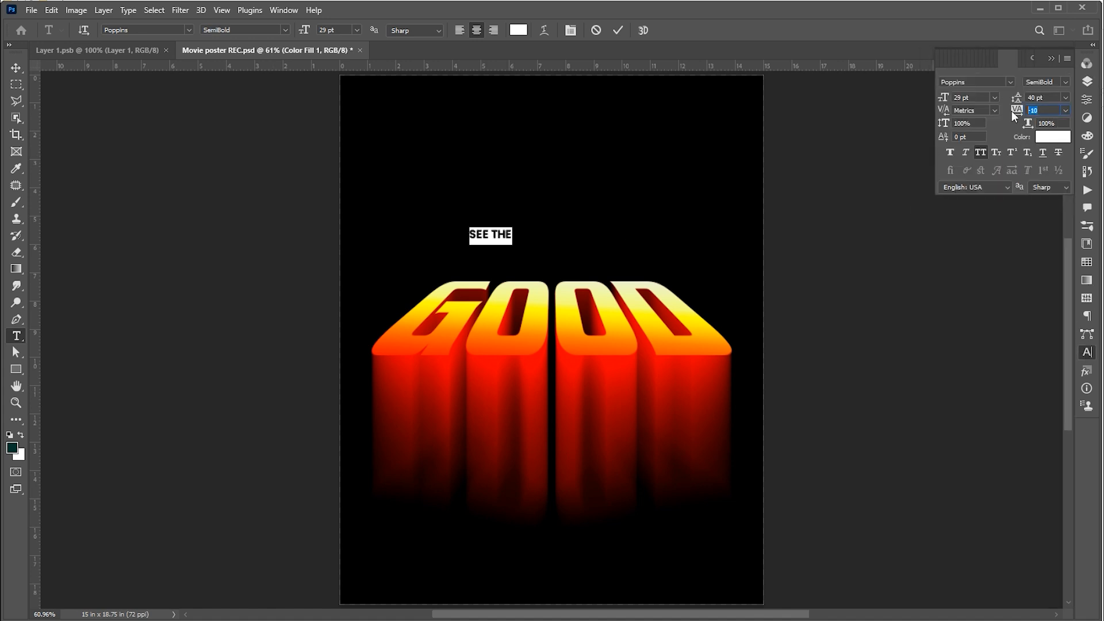
key("Return")
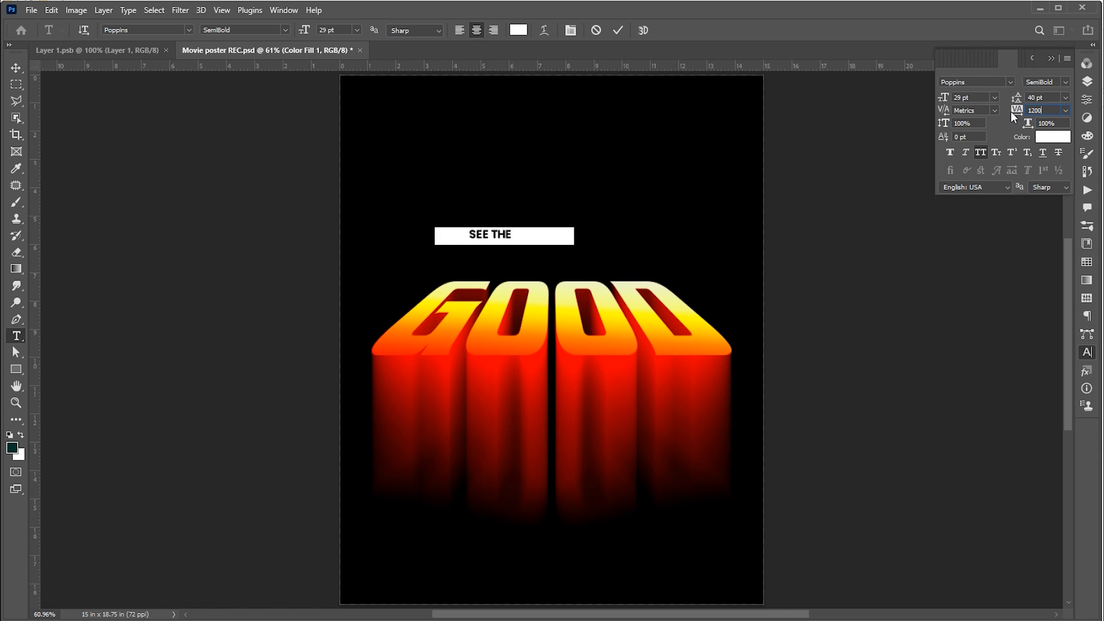
- Scale the SEE THE text down to about 65% so it sits just above GOOD
key("ctrl+t")
left_click_drag(574, 228, 571, 272)
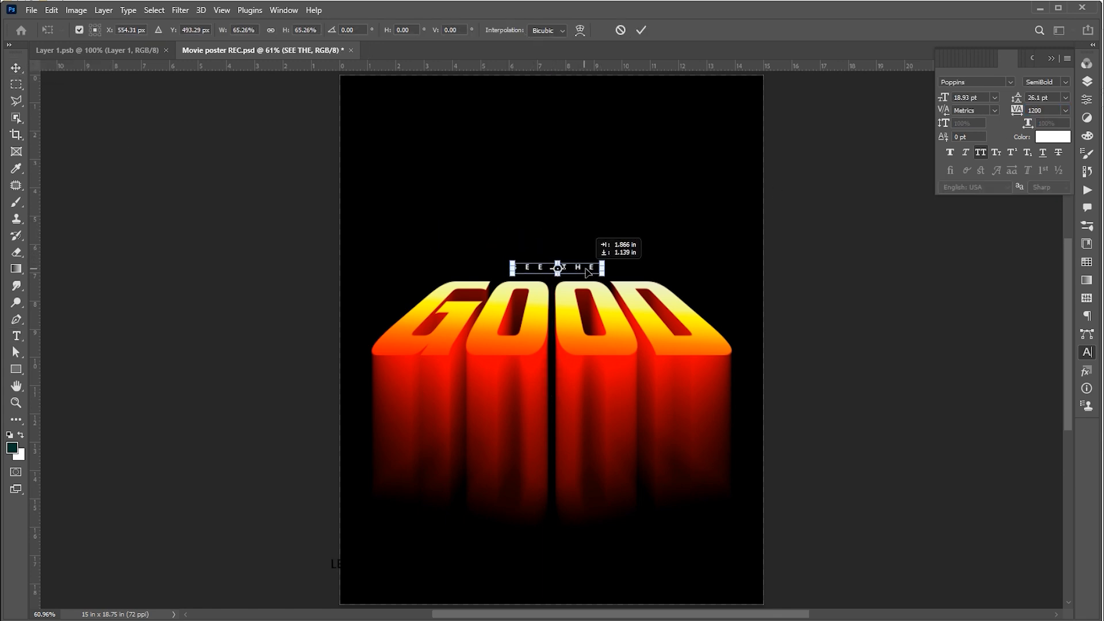
key("Return")
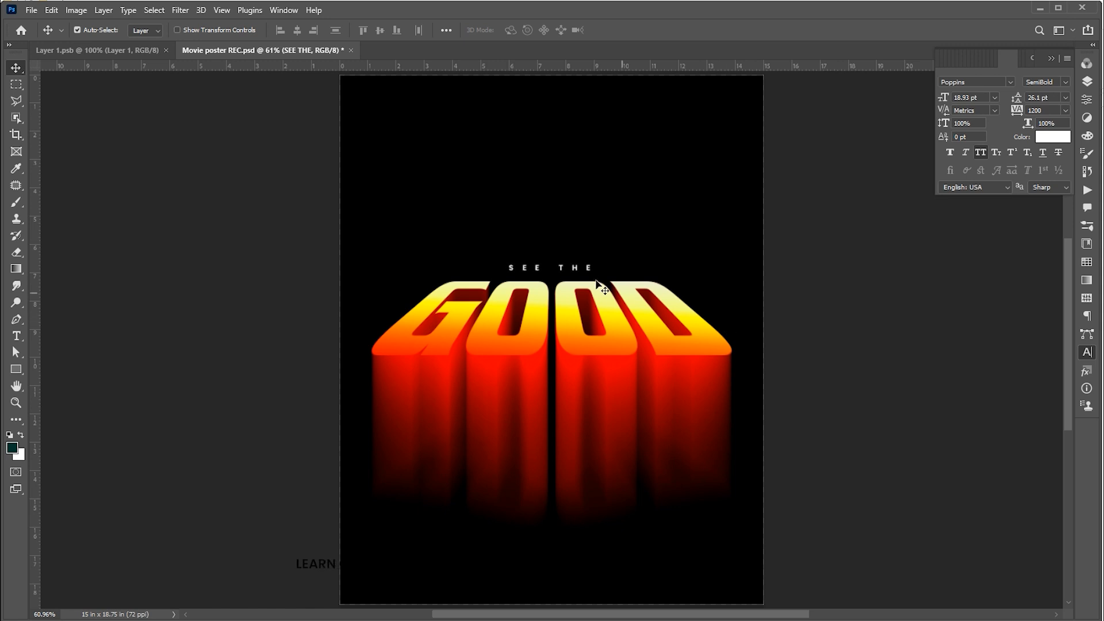
- Duplicate the SEE THE text to the top of the poster and change its text to "PRESENT"
left_click_drag(588, 272, 584, 102)
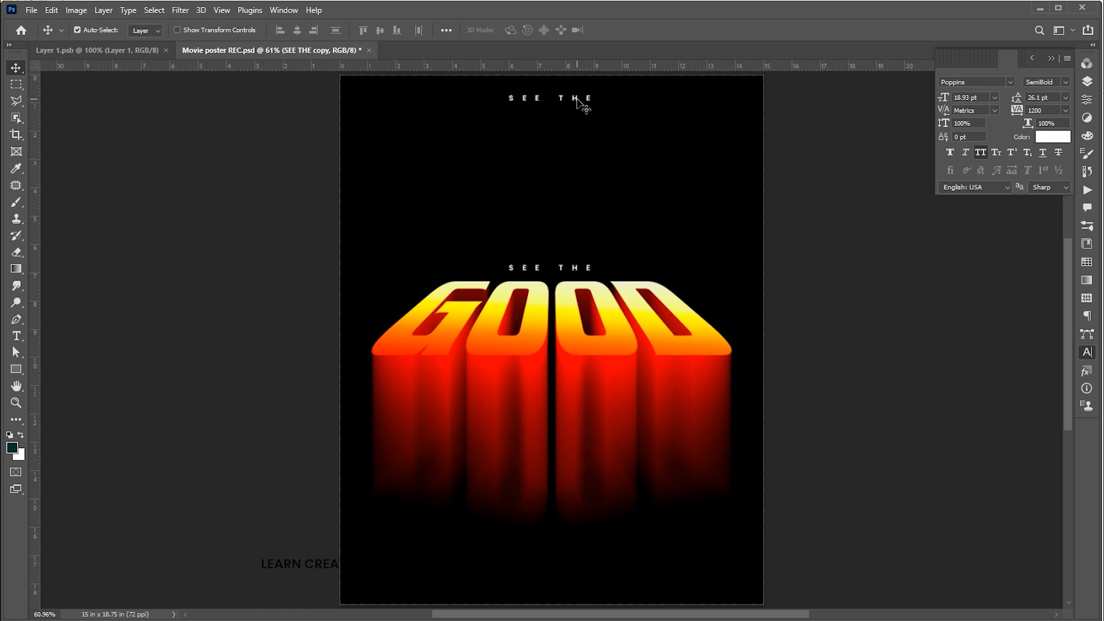
key("Return")
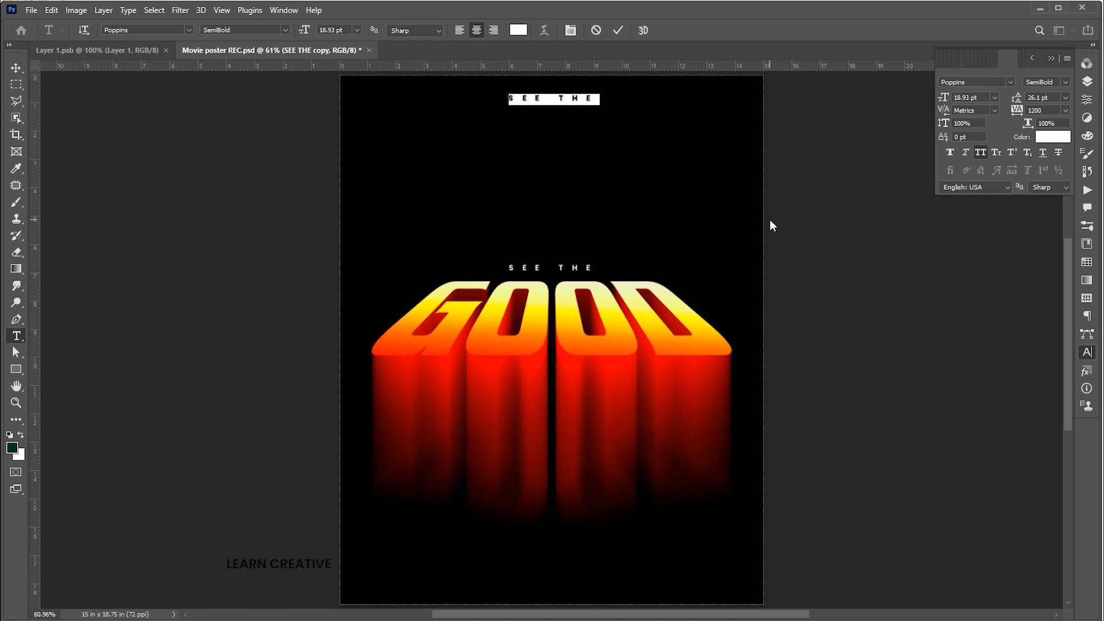
key("Right")
type("PRESENT")
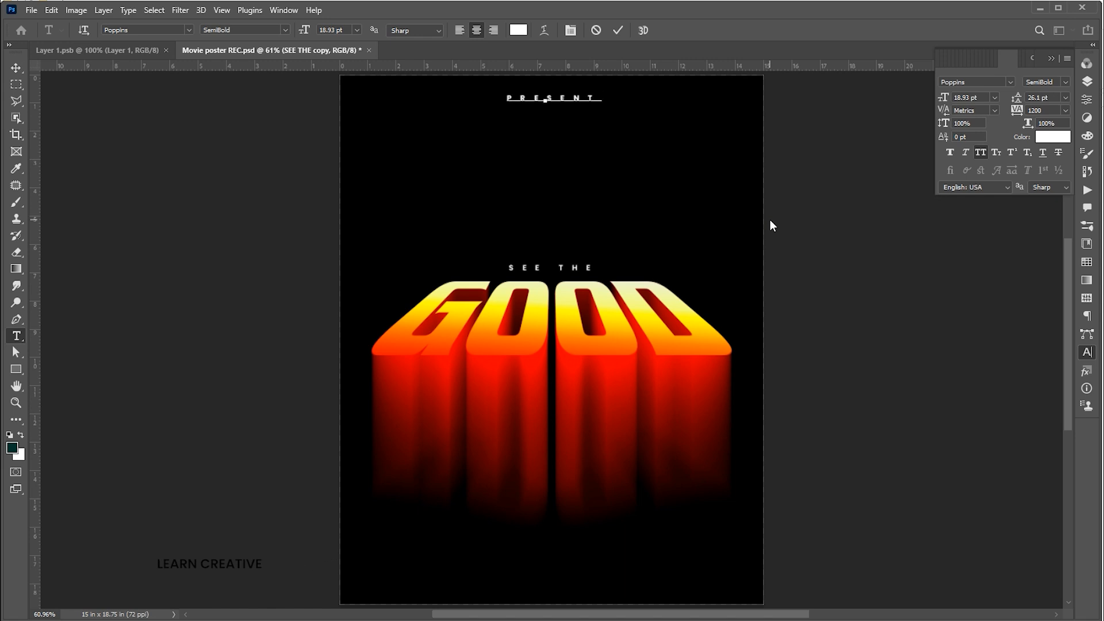
- Duplicate the PRESENT text just below it, change it to "31STJAN" and set its tracking to 0
left_click(16, 68)
left_click_drag(581, 103, 586, 143)
key("Return")
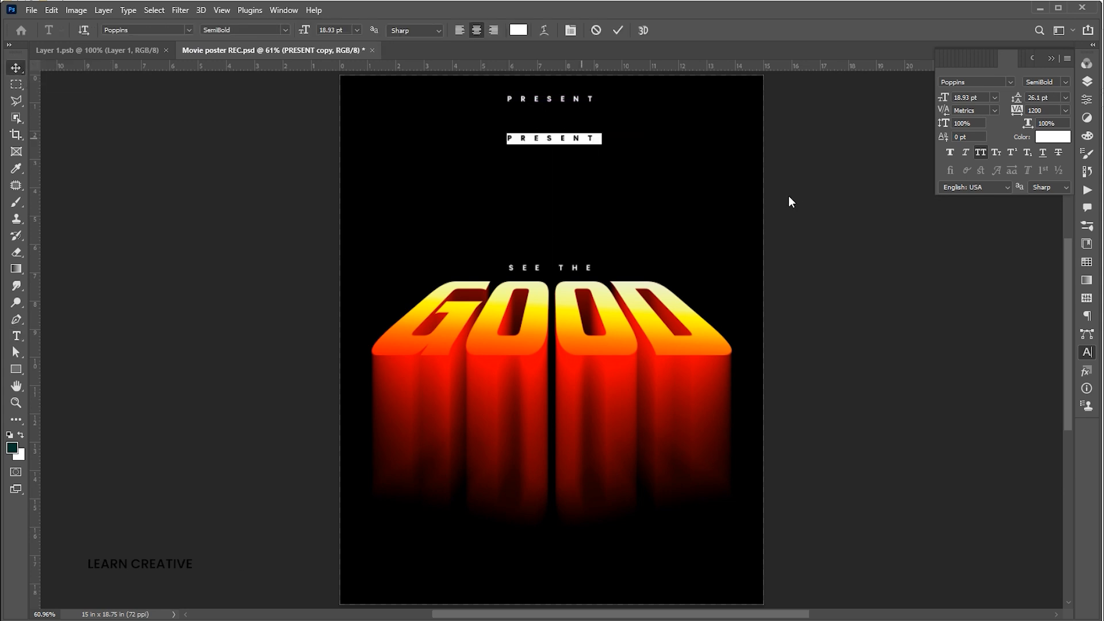
type("31STJAN")
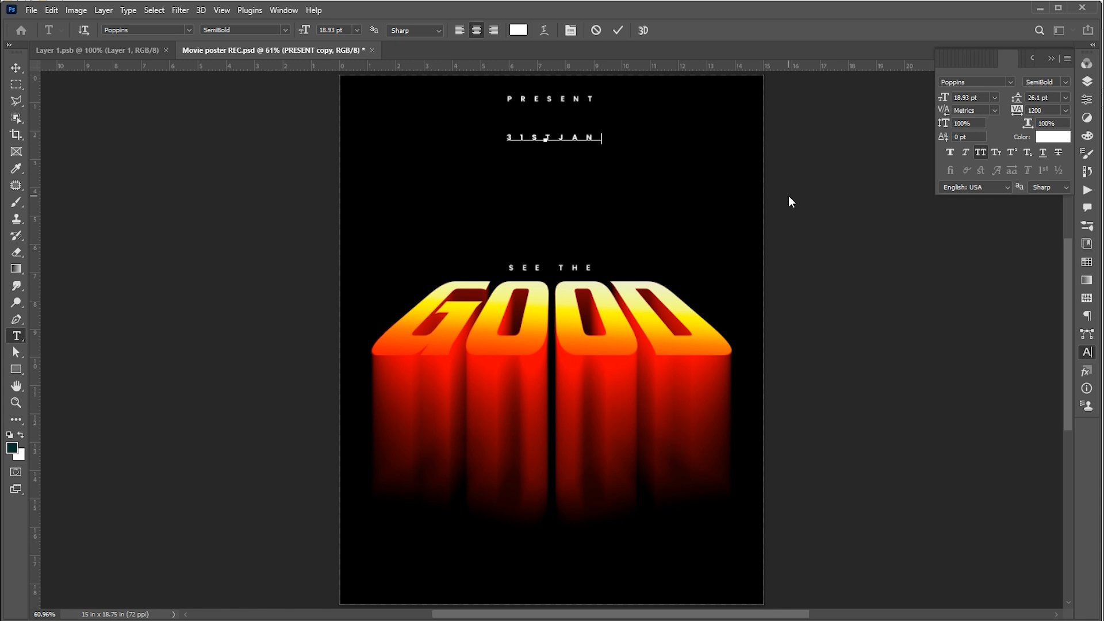
key("ctrl+a")
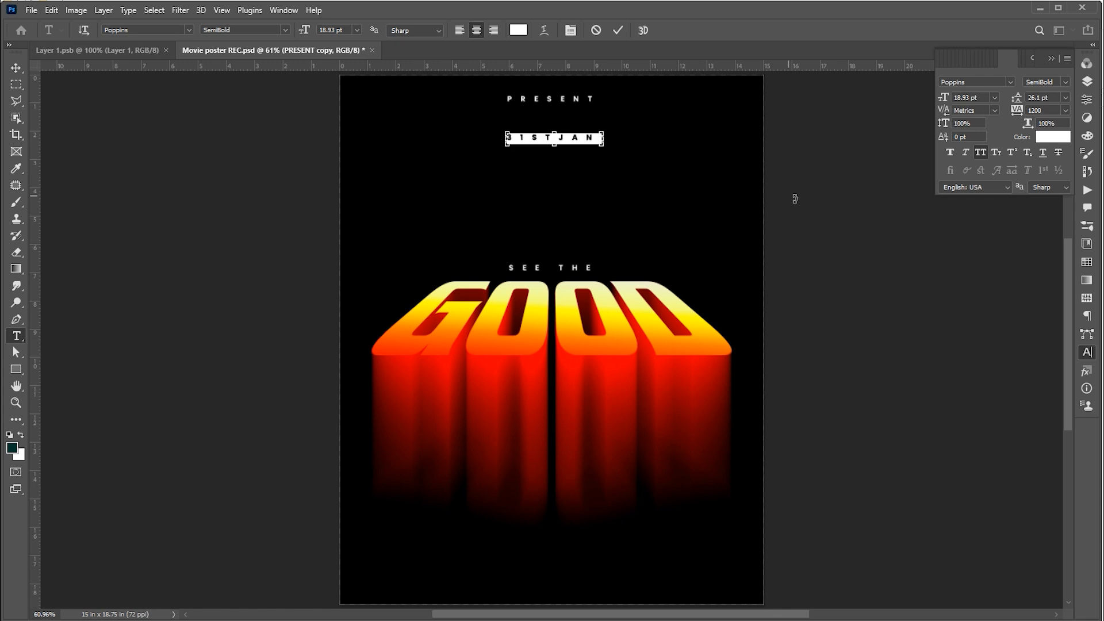
key("Return")
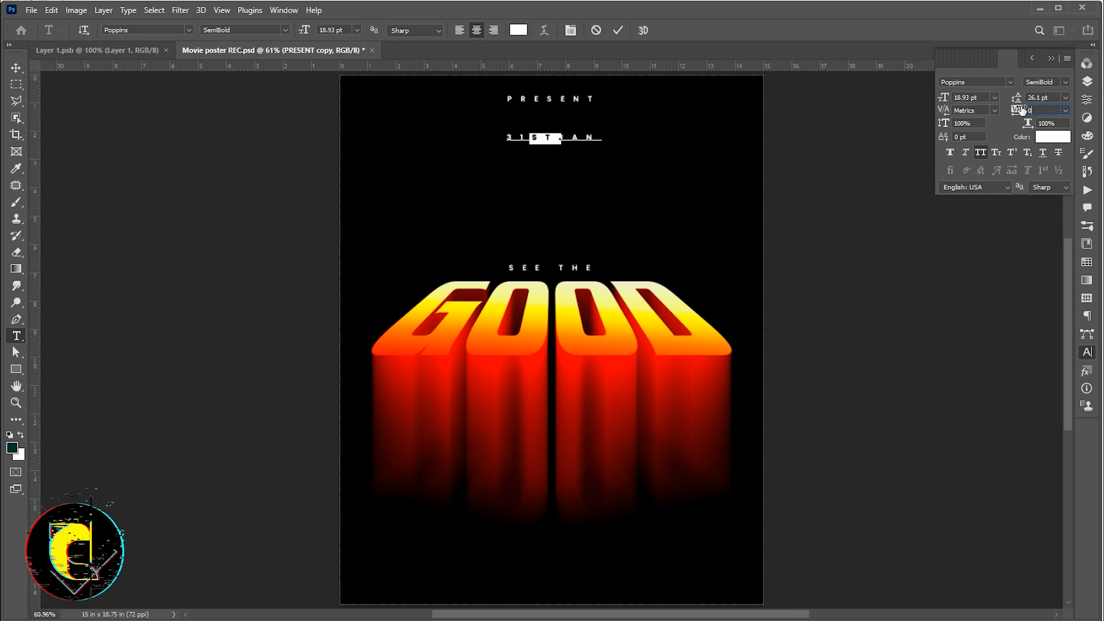
- Scale the 31STJAN text up to about 400%
left_click(18, 68)
key("ctrl+t")
left_click_drag(561, 144, 609, 182)
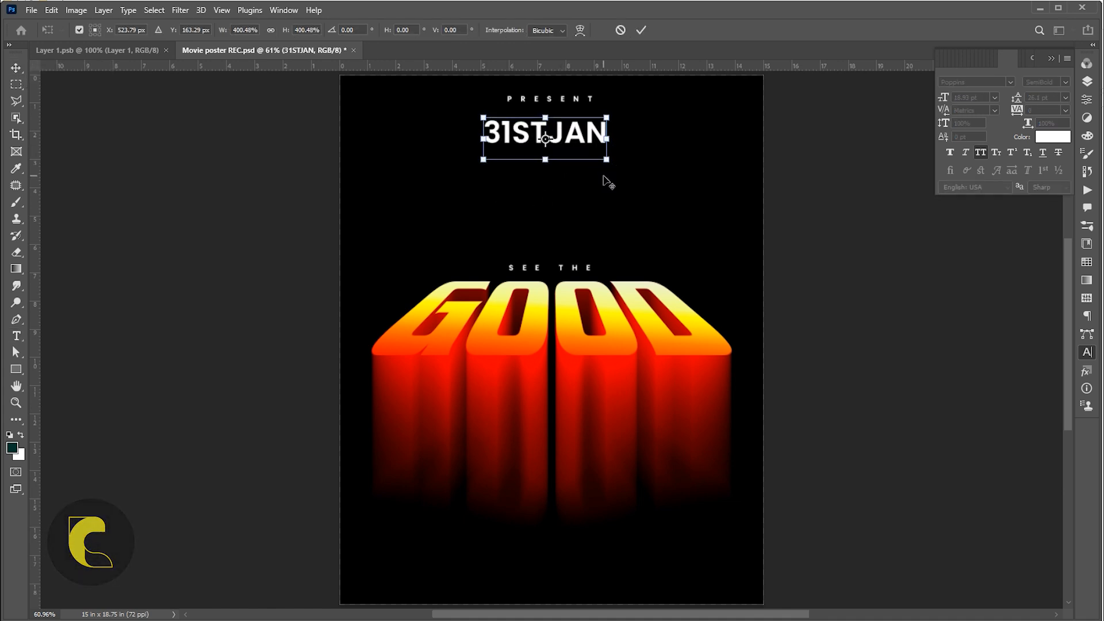
key("Return")
- Change the 31STJAN text's font to Placard Condensed
double_click(545, 136)
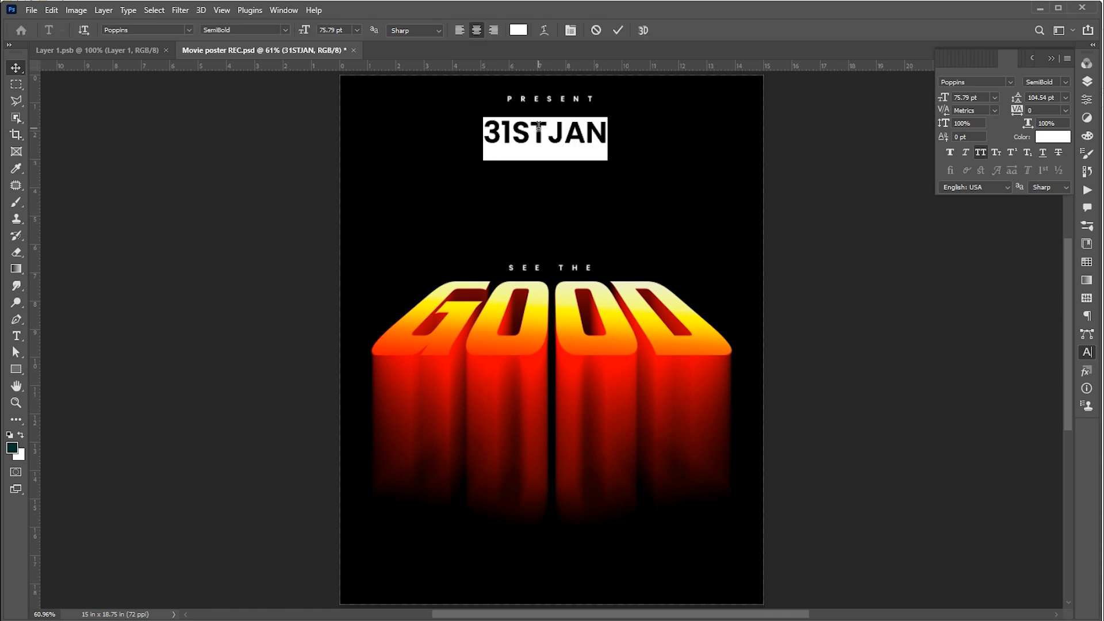
type("PLAC")
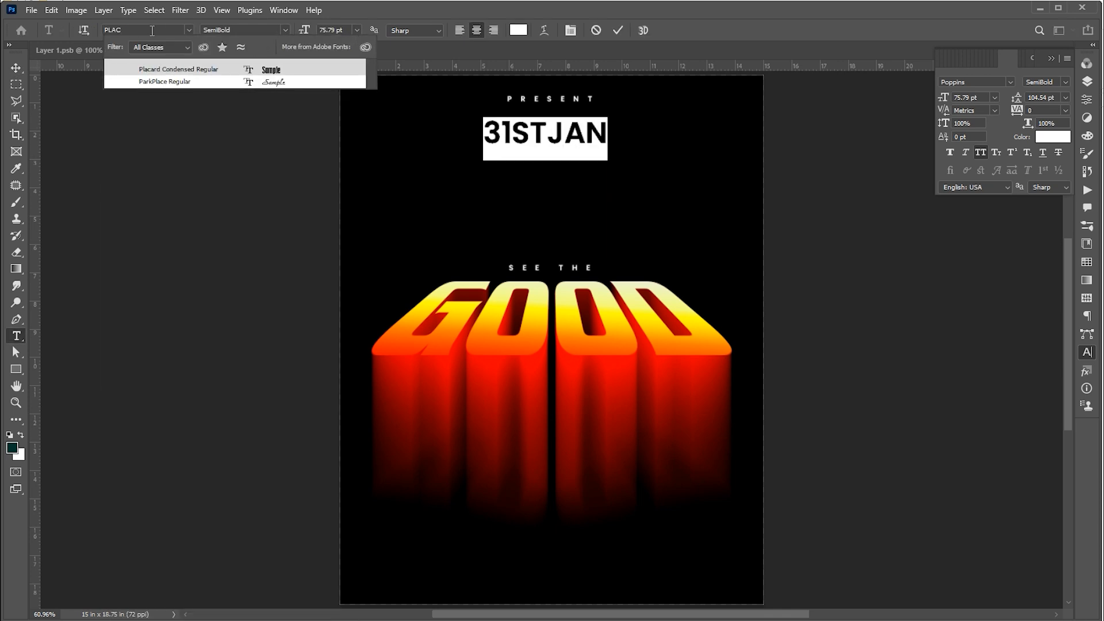
left_click(167, 69)
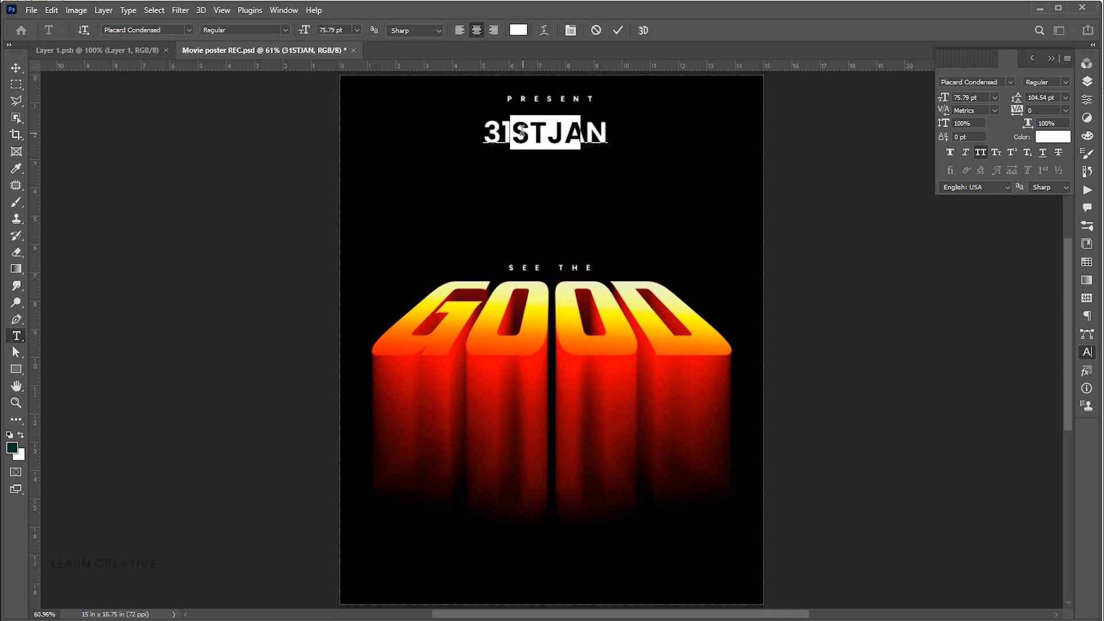
- Make the "ST" characters superscript and commit the text
left_click_drag(521, 131, 551, 132)
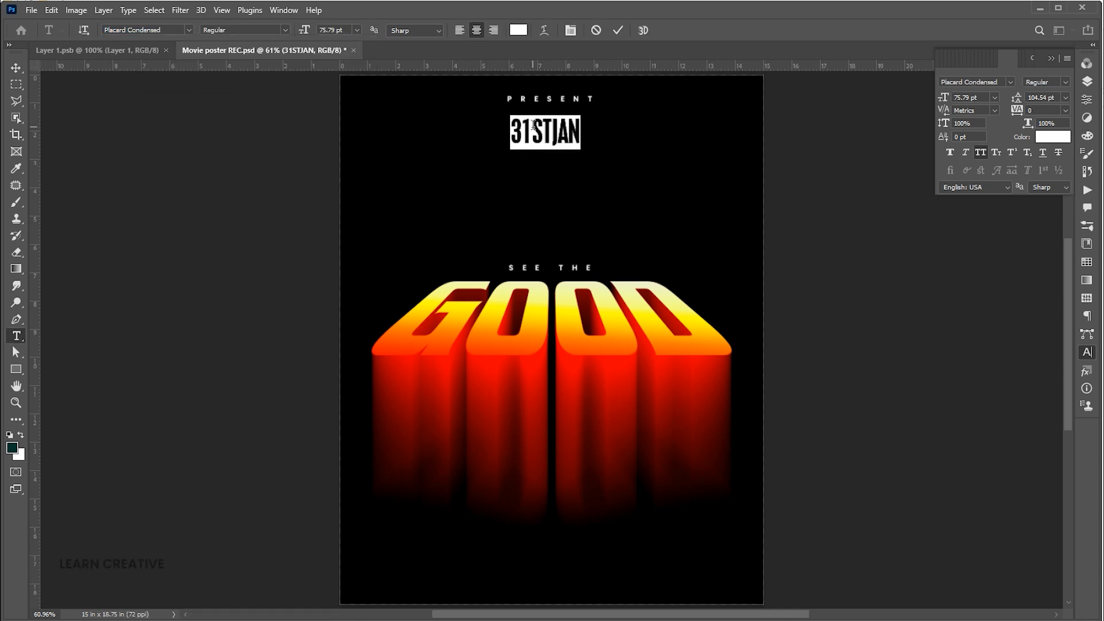
left_click(1013, 156)
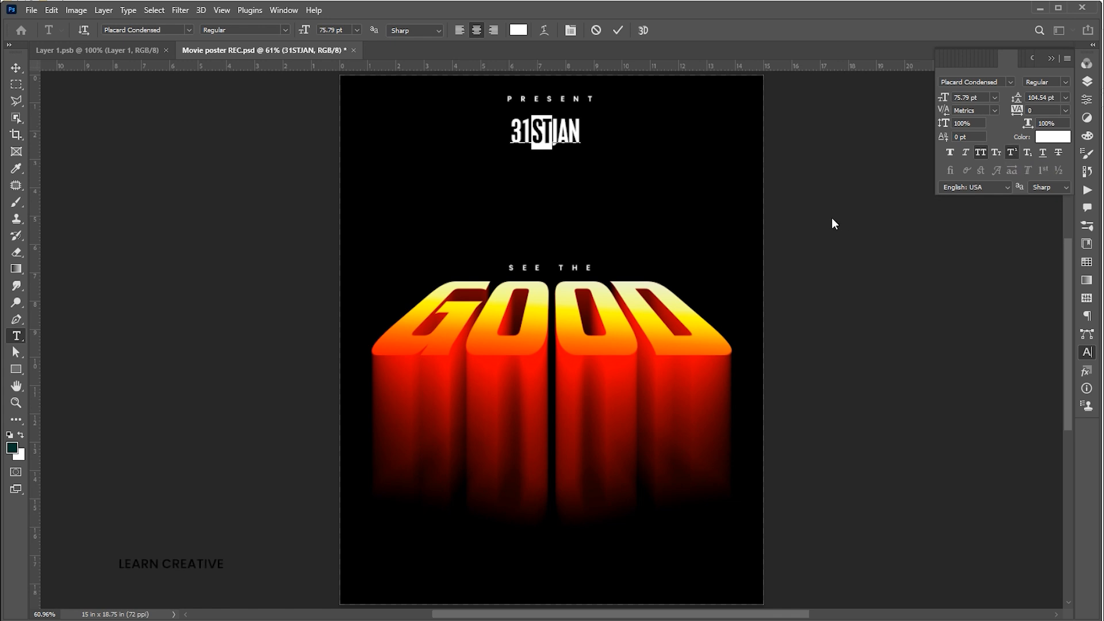
left_click_drag(570, 144, 569, 139)
left_click(776, 214)
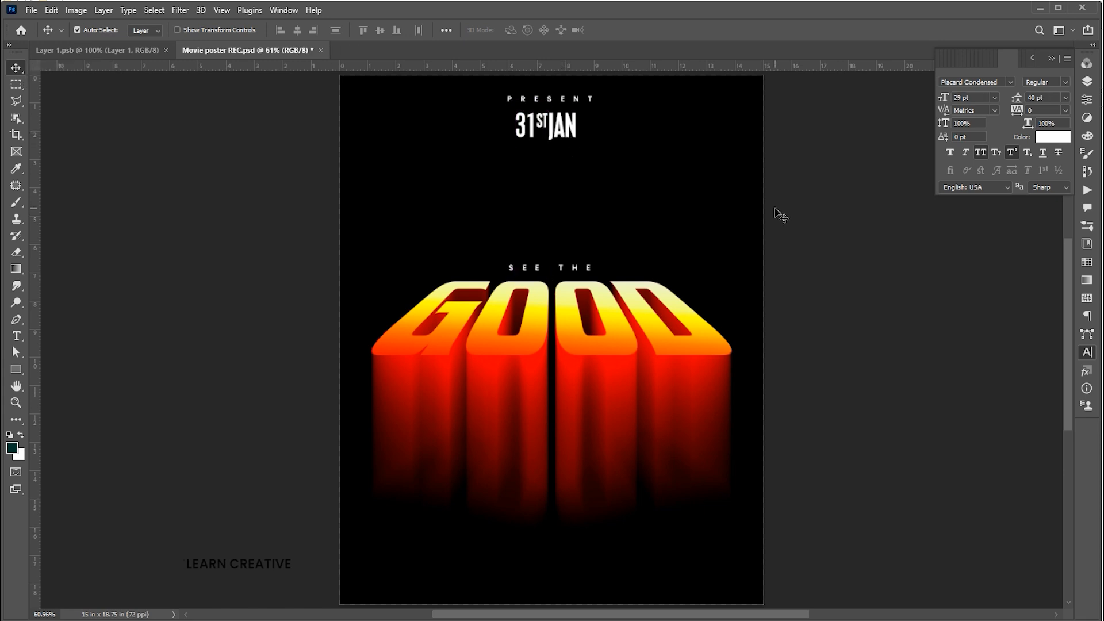
- Set the PRESENT text's tracking to 1600
left_click(583, 104)
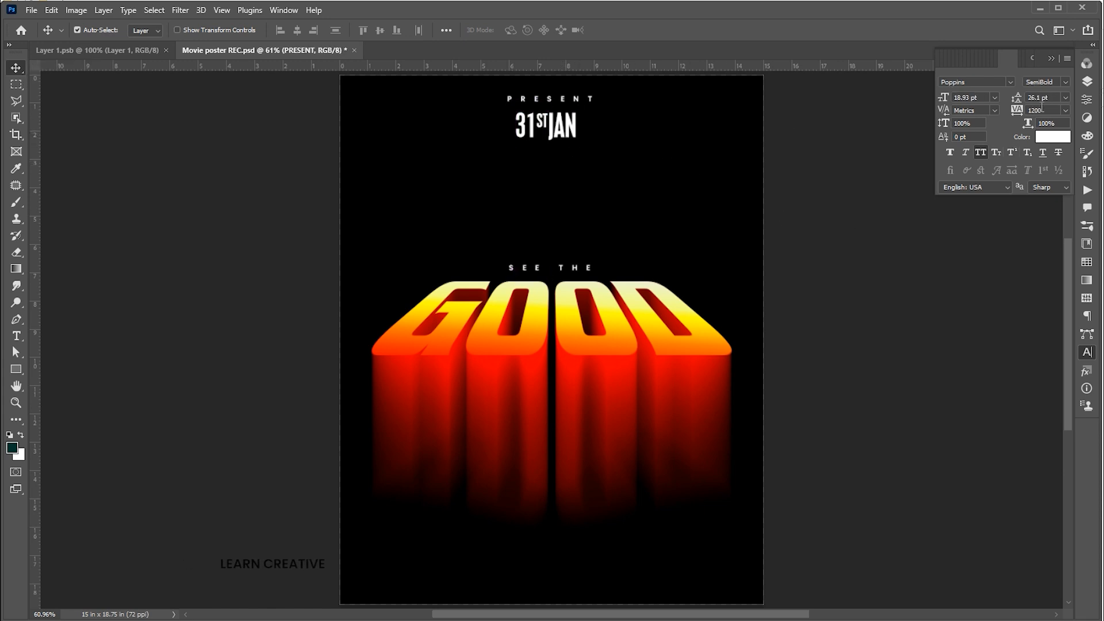
left_click(1003, 112)
type("1600")
key("Return")
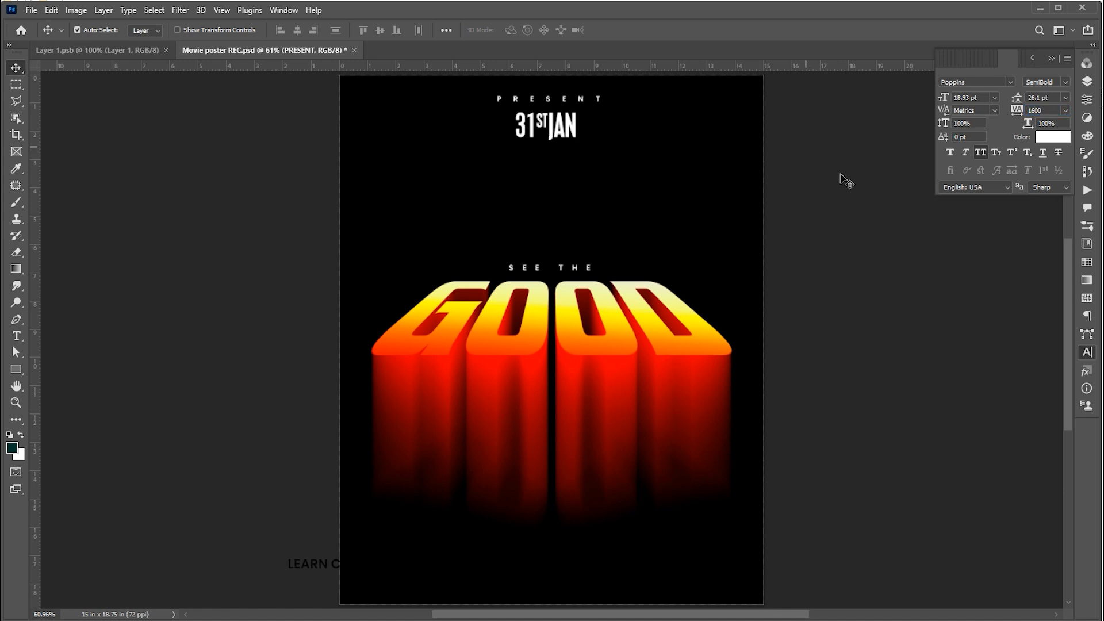
left_click(871, 199)
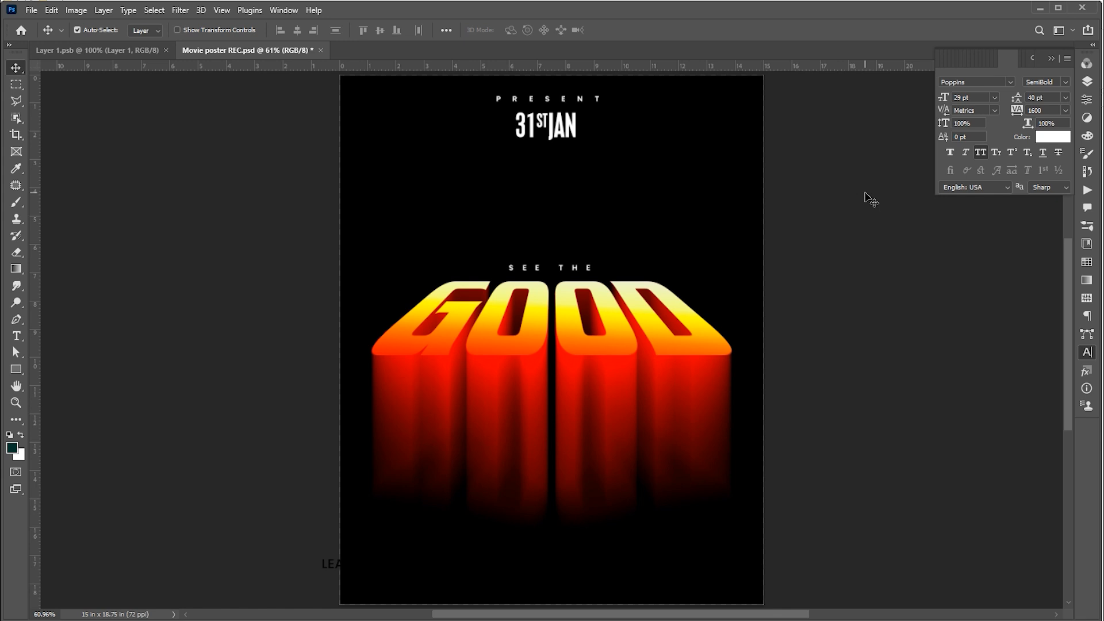
- Duplicate the 31STJAN text below GOOD, retype it as POSTER DESIGN, and nudge it up slightly
left_click(577, 132)
left_click_drag(577, 134, 577, 542)
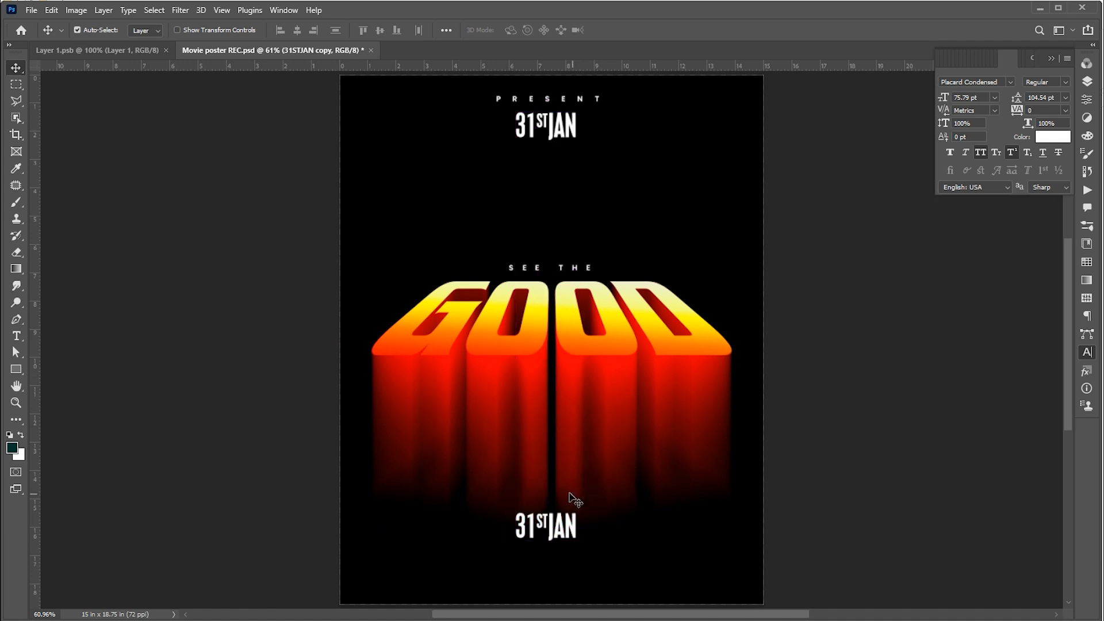
key("t")
key("Return")
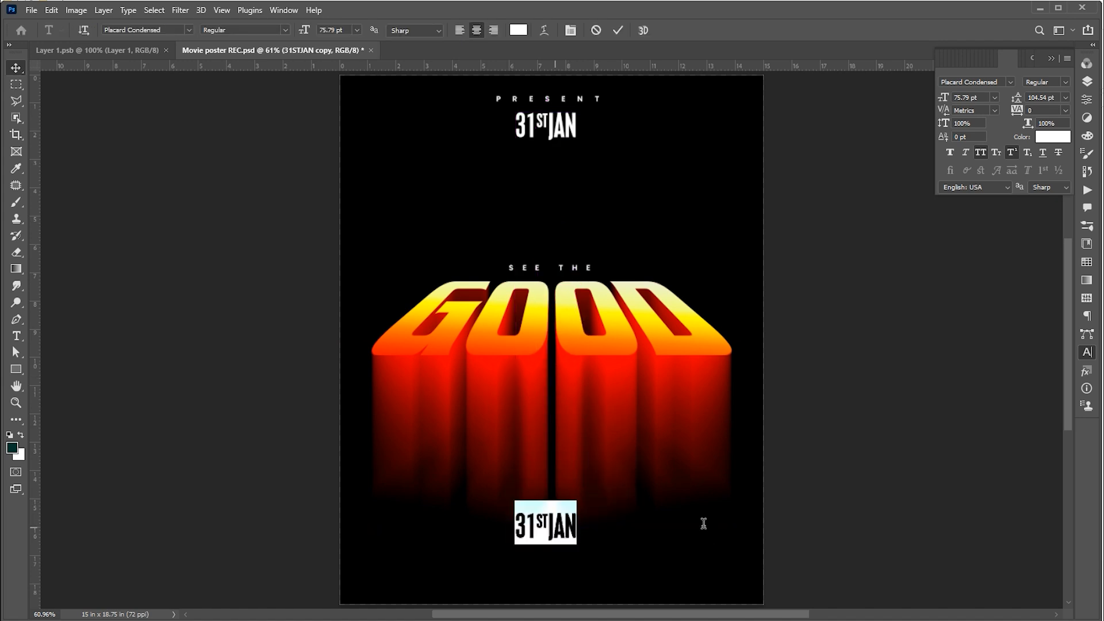
type("POSTER")
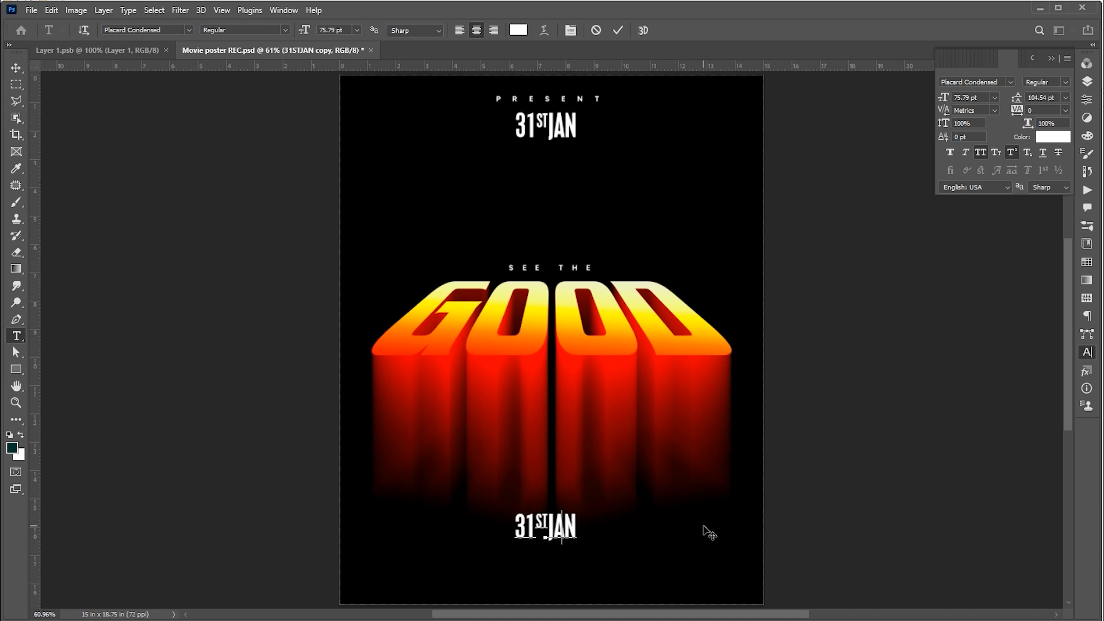
type(" DESIGN")
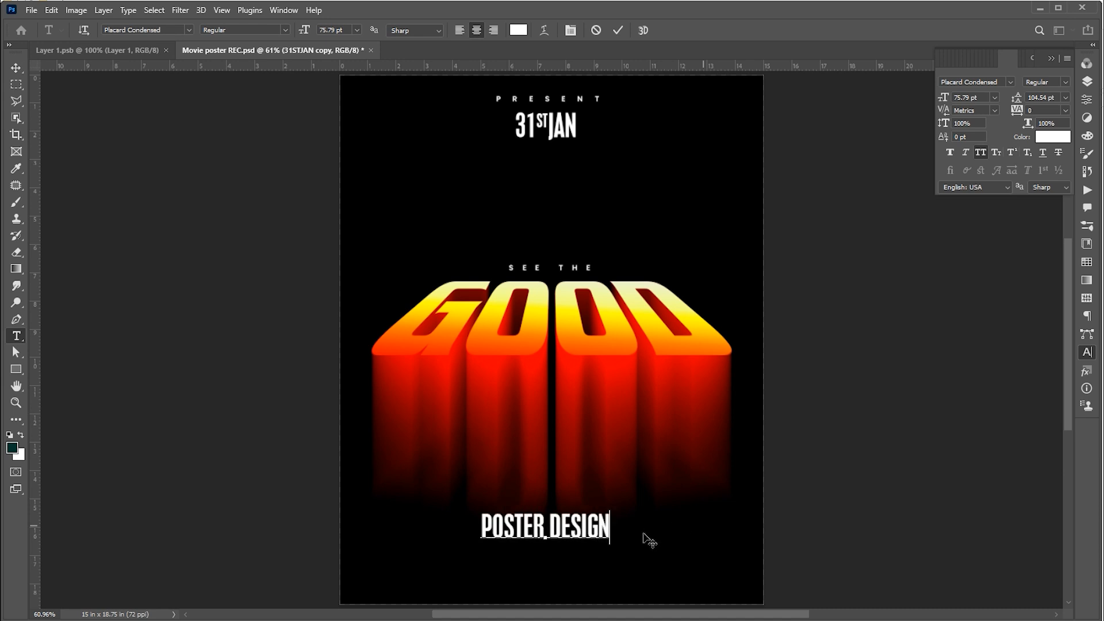
key("ctrl+Return")
key("v")
left_click_drag(599, 533, 598, 516)
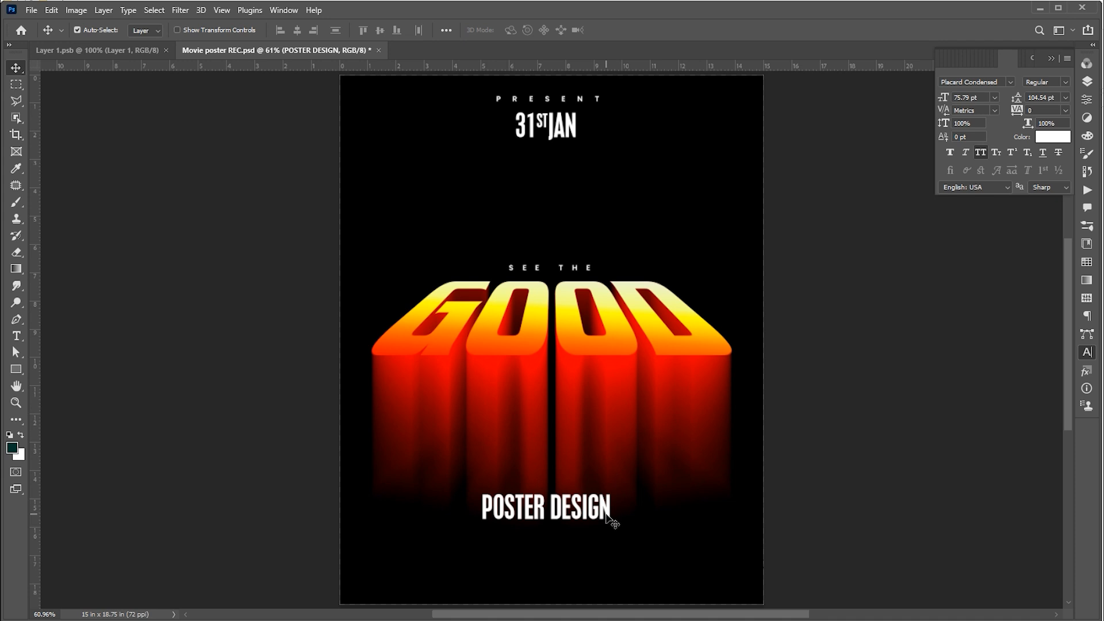
- Add a paragraph text box of placeholder text under POSTER DESIGN in Poppins Light, 12 pt with 16 pt leading
left_click(16, 336)
left_click_drag(357, 527, 745, 585)
type("pop")
left_click(261, 119)
left_click(341, 30)
scroll(341, 30, "down", 9)
scroll(341, 30, "down", 8)
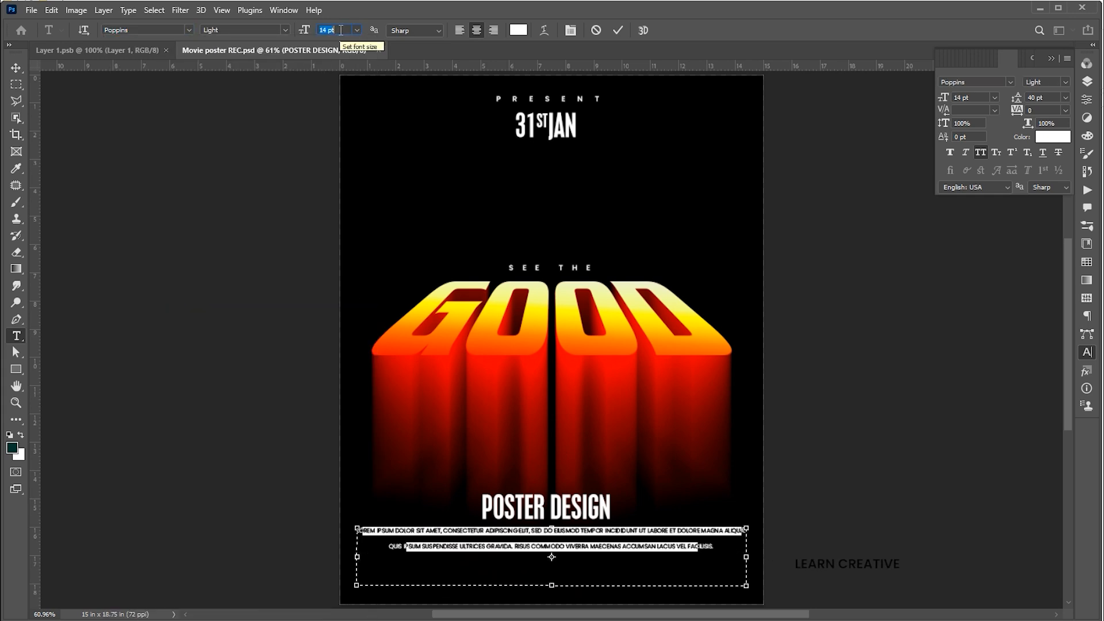
left_click(1042, 97)
type("16")
key("Return")
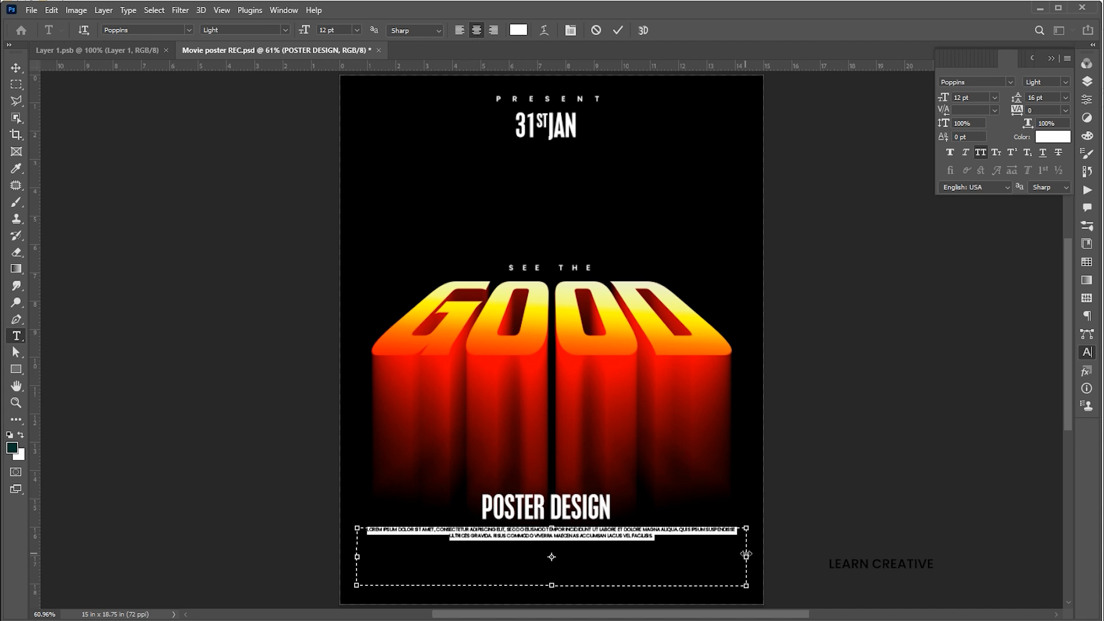
key("ctrl+Return")
- Duplicate POSTER DESIGN further down and retype the copy as LEARN CREATIVE
key("v")
left_click_drag(546, 506, 546, 561)
key("Return")
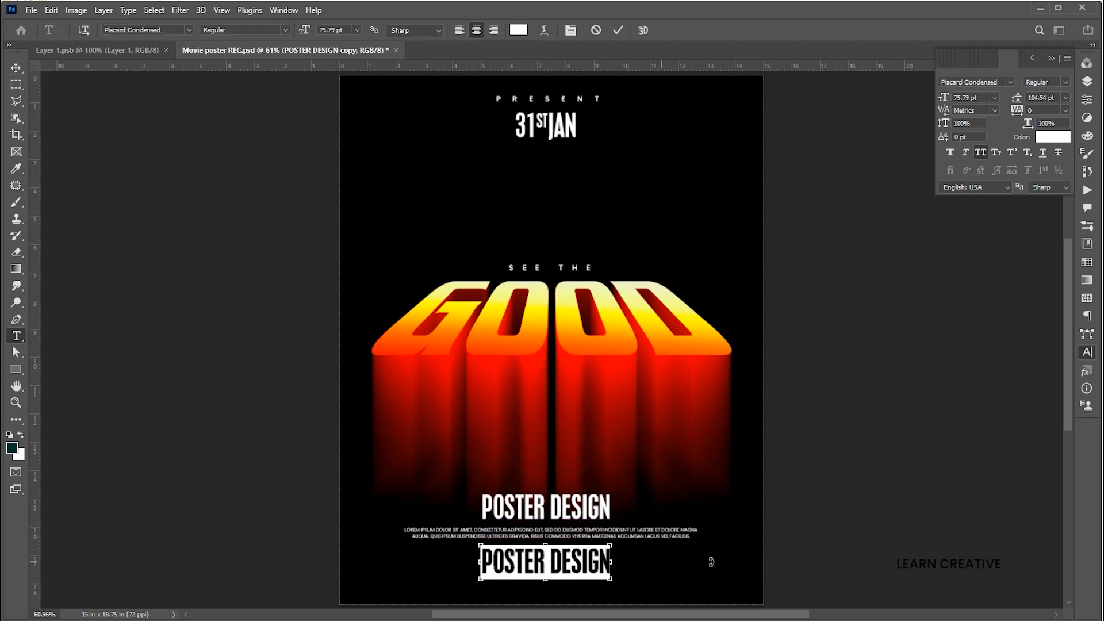
type("LEARN CR")
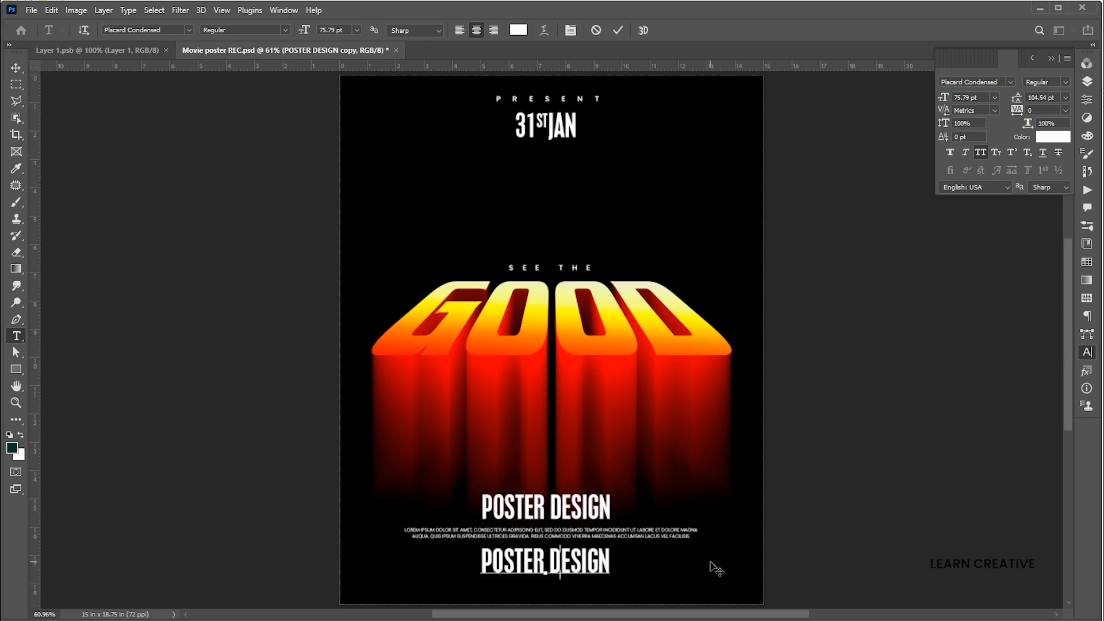
type("EATIVE")
- Change the LEARN CREATIVE text's font to Bebas Neue Book
key("ctrl+a")
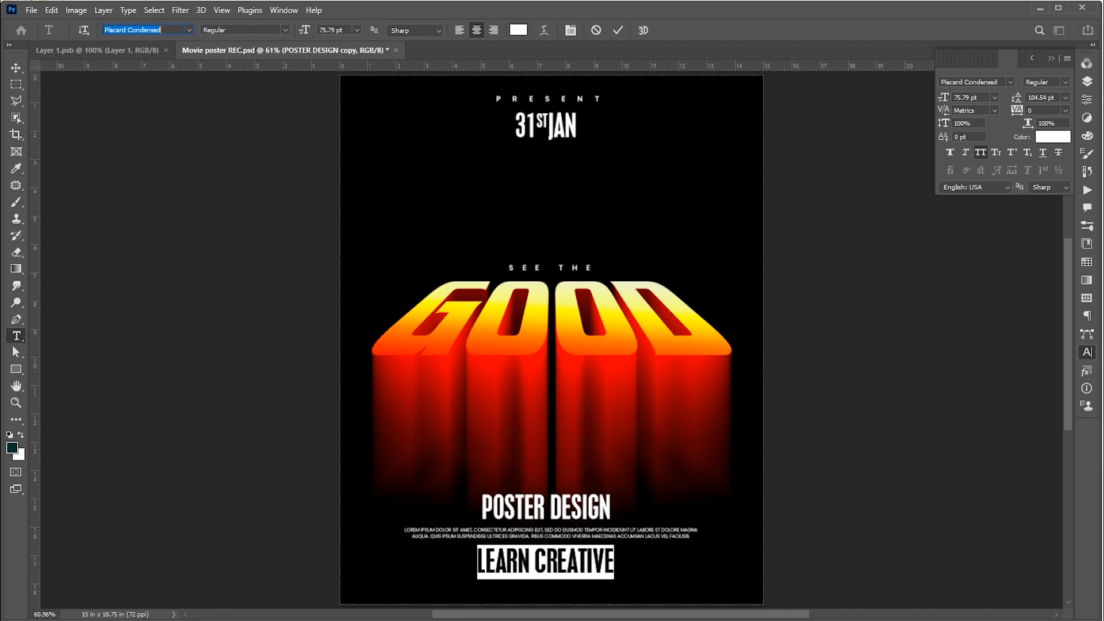
type("BEBA")
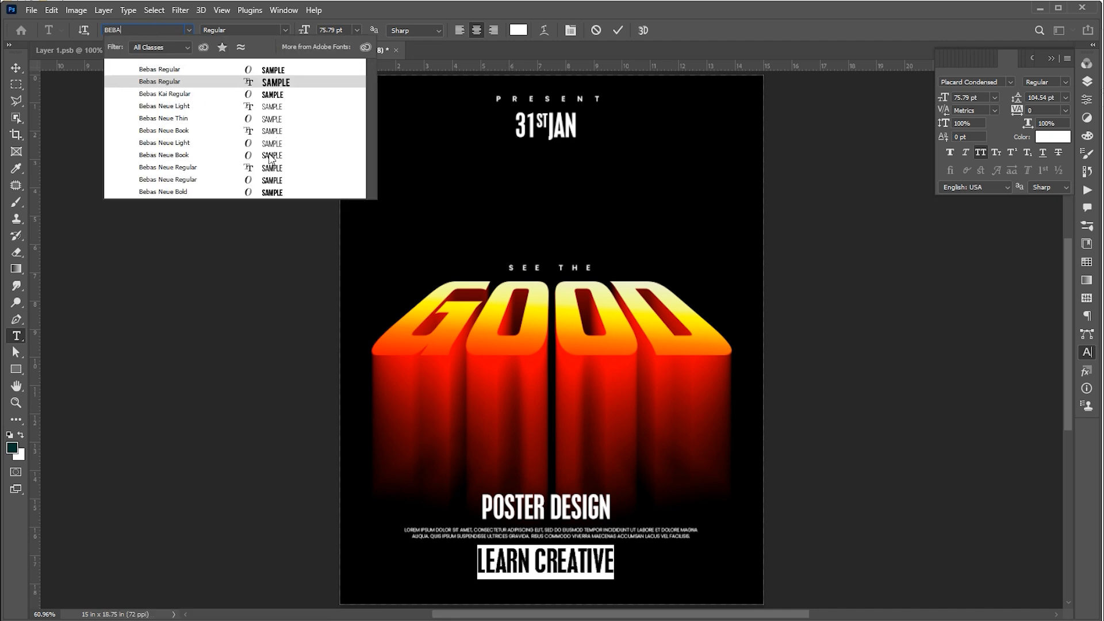
left_click(270, 156)
- Scale the LEARN CREATIVE text down slightly
left_click(16, 67)
key("ctrl+t")
mouse_move(614, 545)
left_mouse_down()
mouse_move(565, 561)
mouse_move(581, 538)
mouse_move(620, 535)
left_mouse_up()
key("Return")
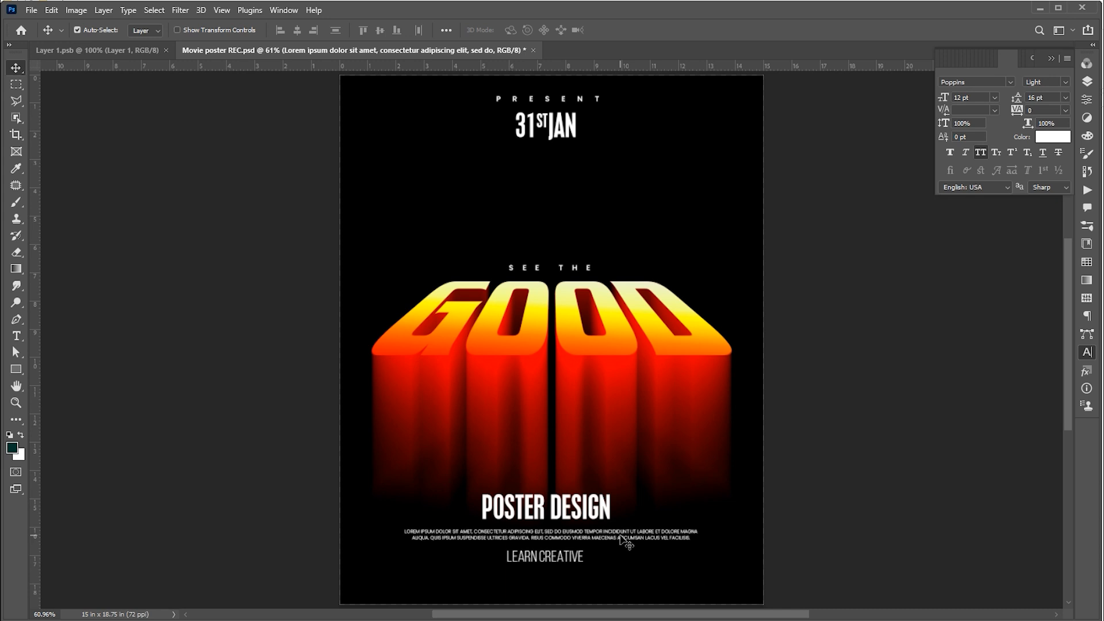
- Bring the social media icons from Layer 1.psb into the poster, placing them at the bottom centered horizontally
left_click(108, 51)
left_click_drag(587, 388, 435, 253)
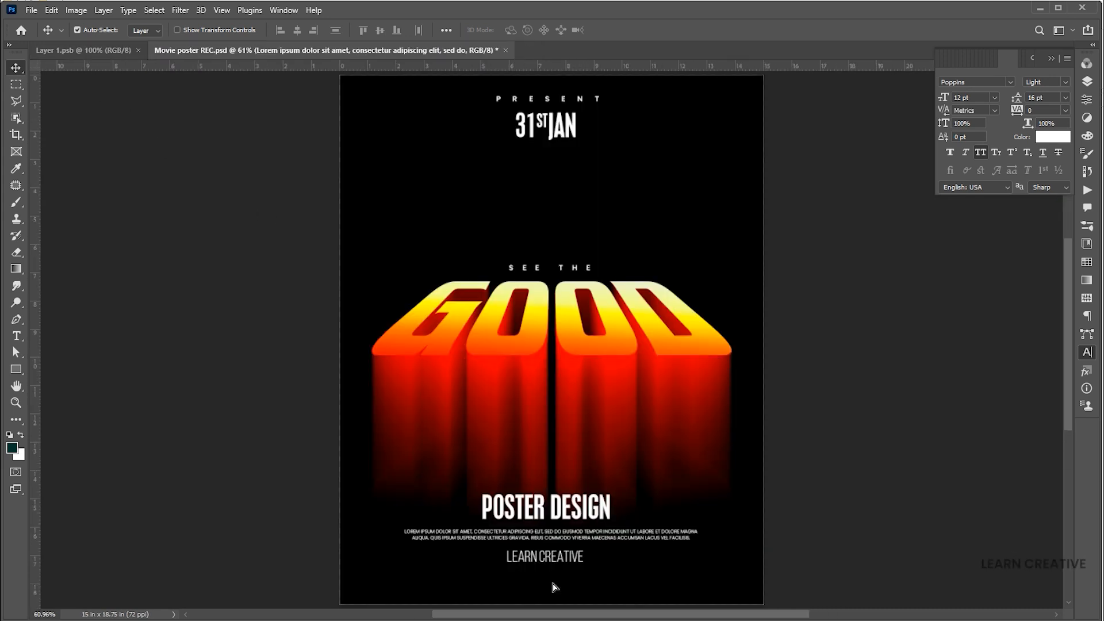
left_click_drag(554, 586, 597, 604)
key("ctrl+a")
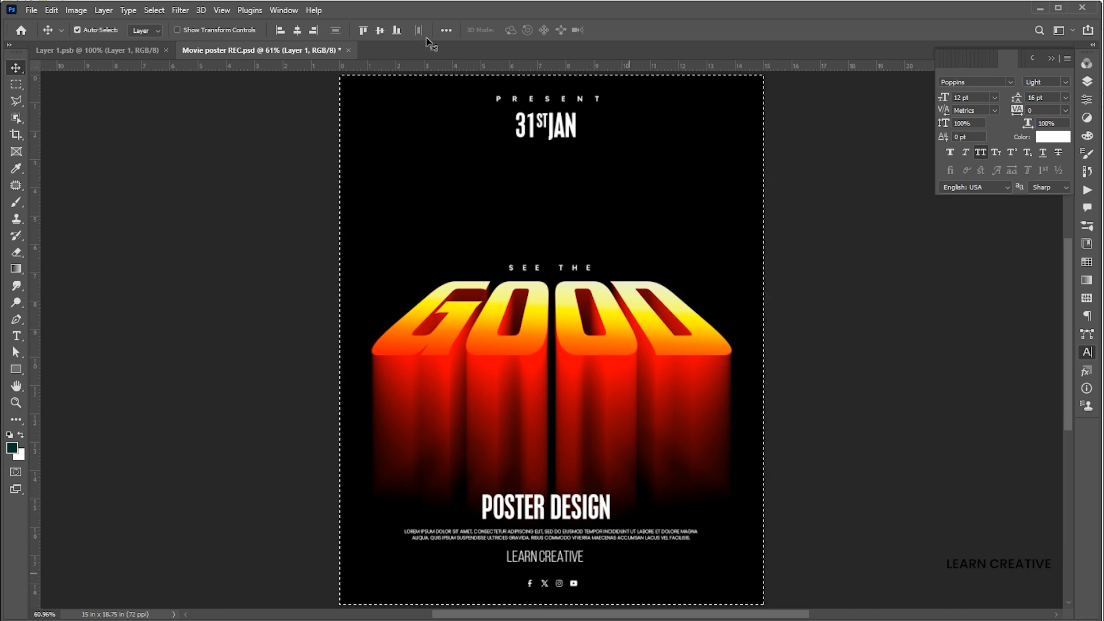
left_click(297, 32)
key("ctrl+d")
left_click(853, 447)
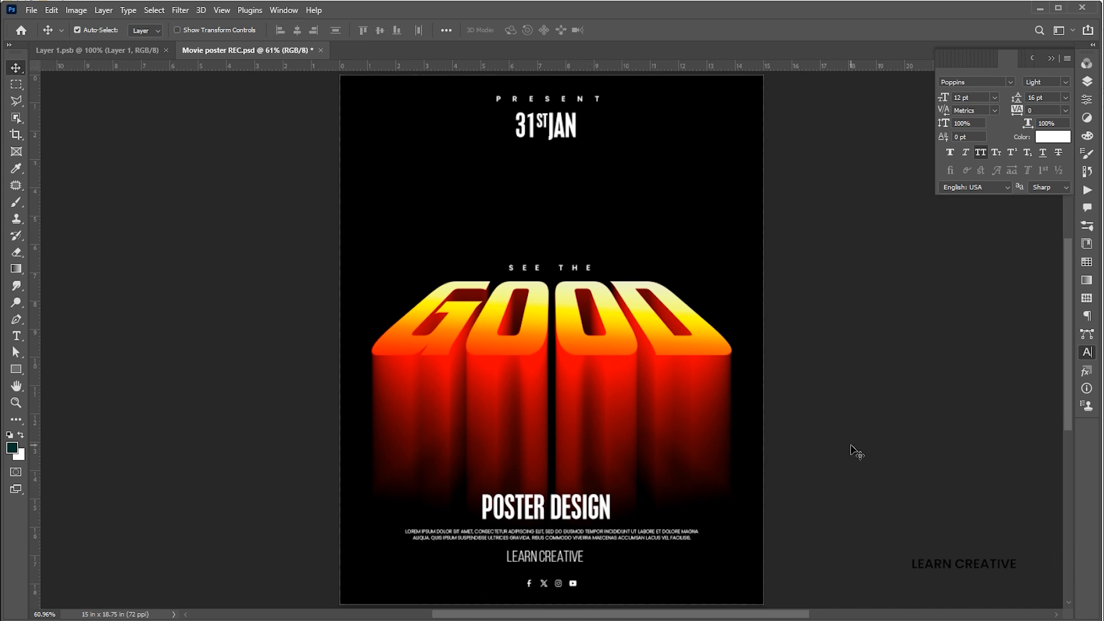
- Add a new layer clipped to the POSTER DESIGN text and set the foreground colour to gray a1a1a1
left_click(596, 512)
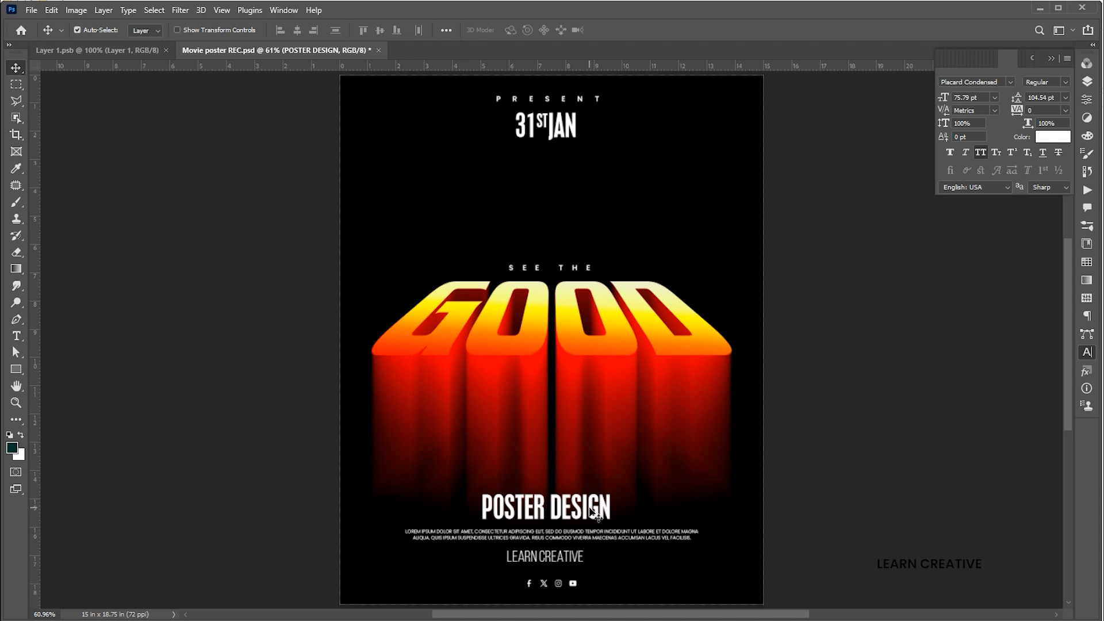
key("F7")
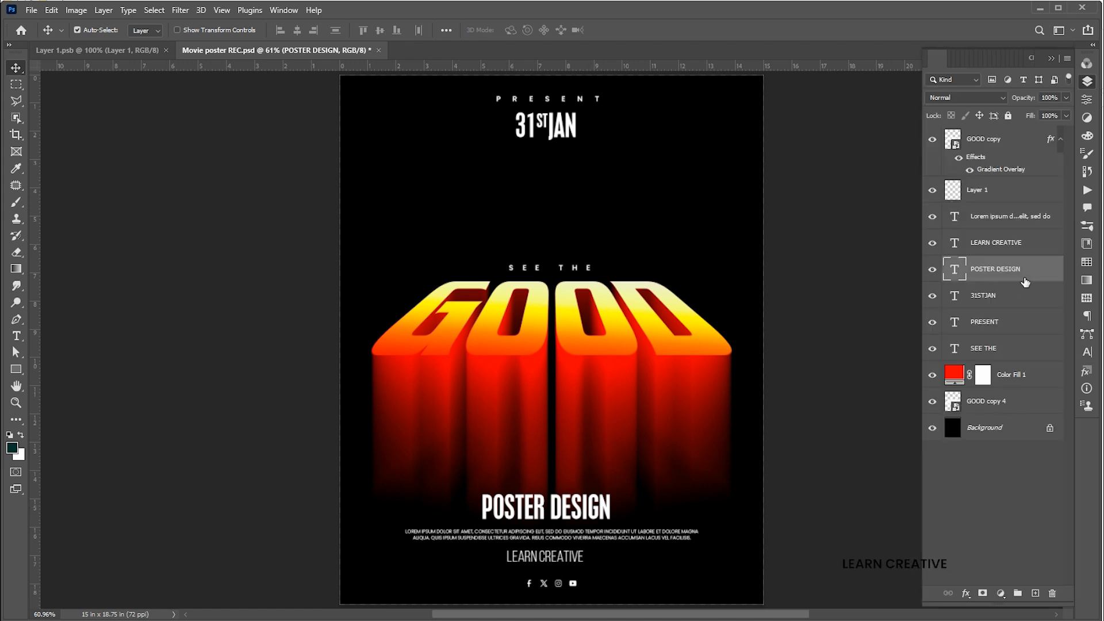
left_click(1034, 593)
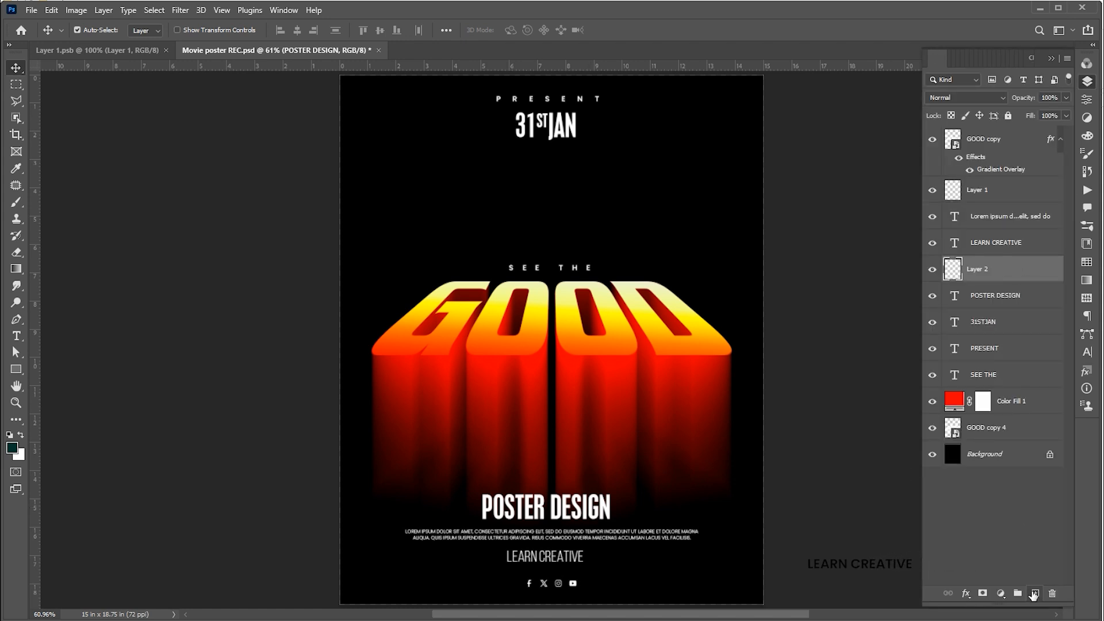
left_click(12, 447)
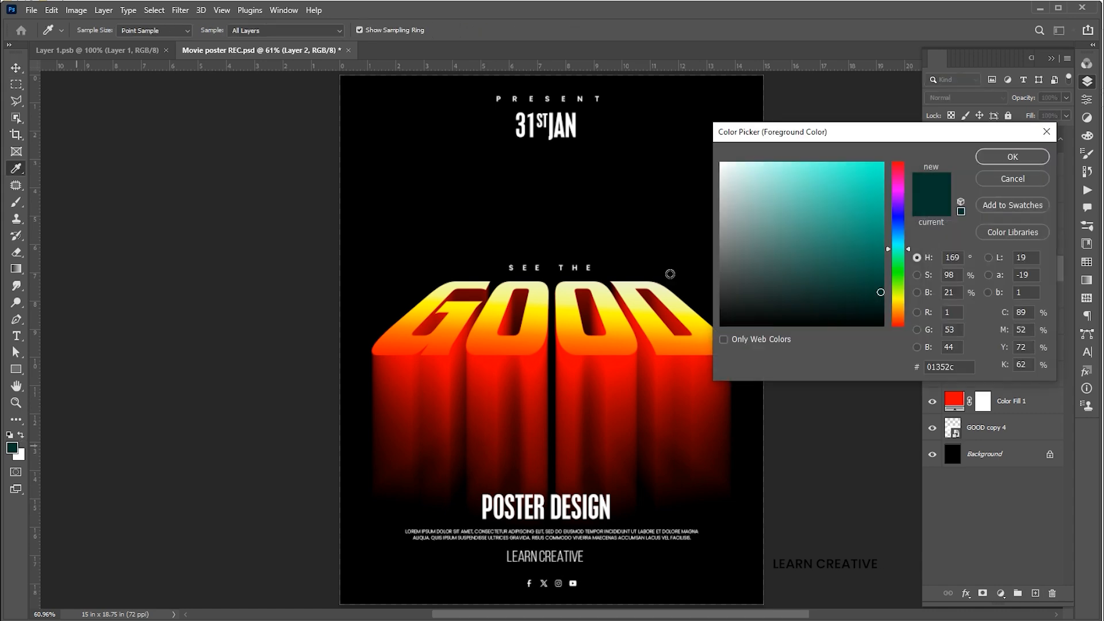
left_click(720, 222)
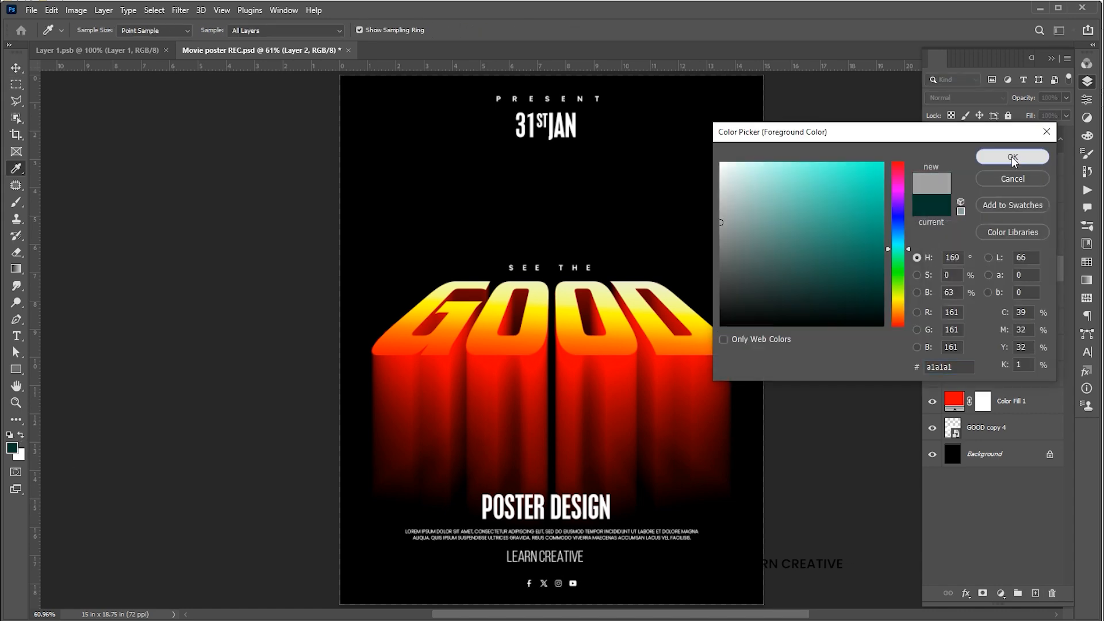
left_click(1012, 157)
right_click(979, 262)
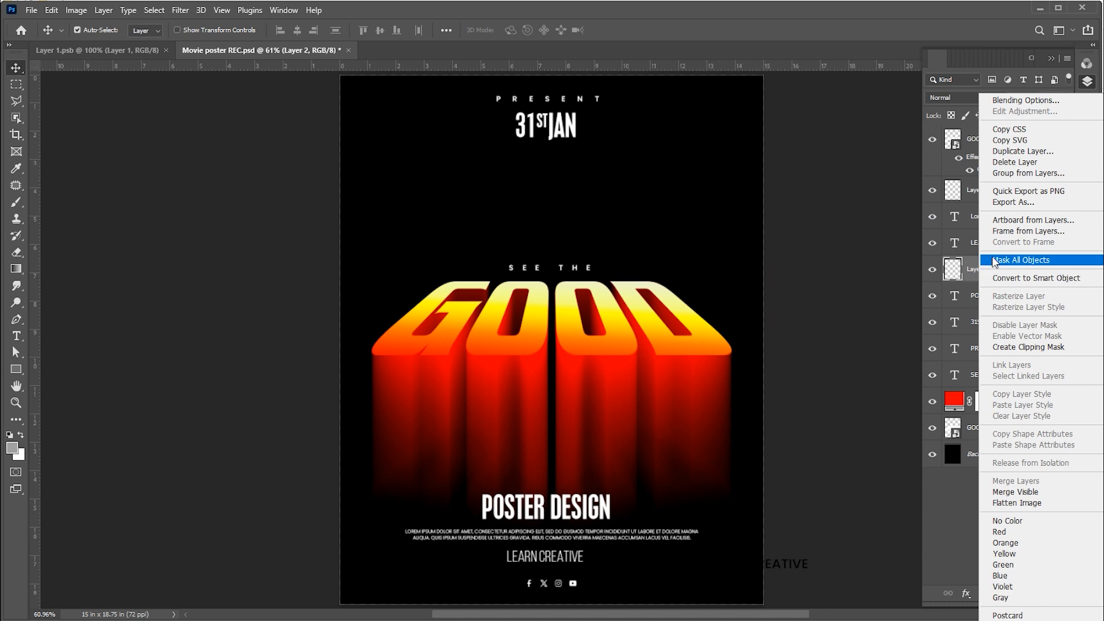
left_click(1017, 346)
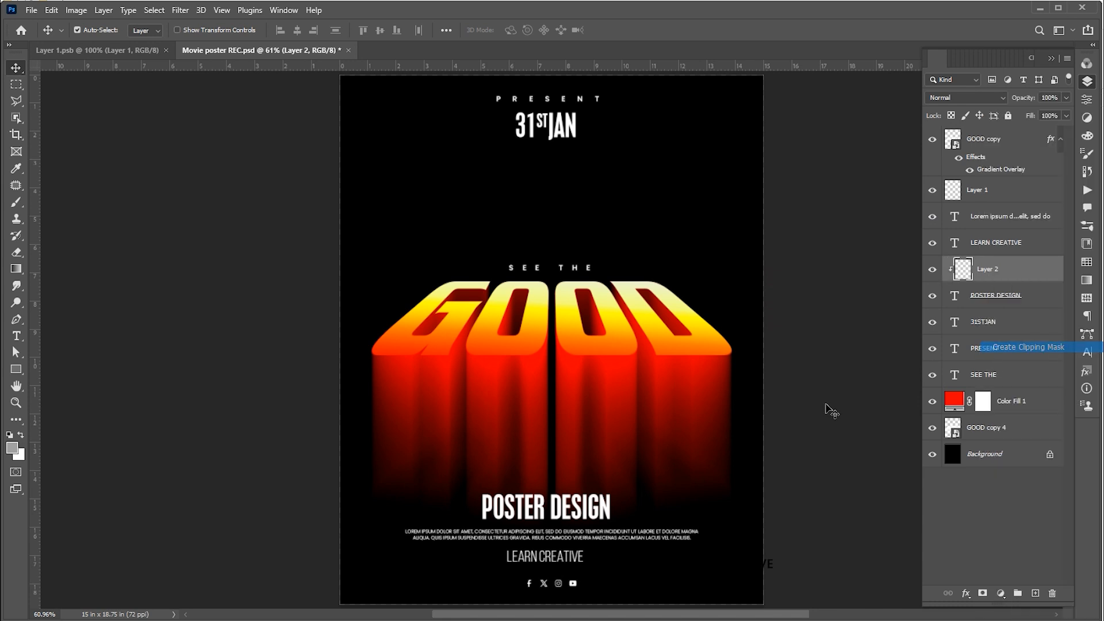
- Paint a soft gray brush stroke across the lower part of the POSTER DESIGN text
left_click(17, 203)
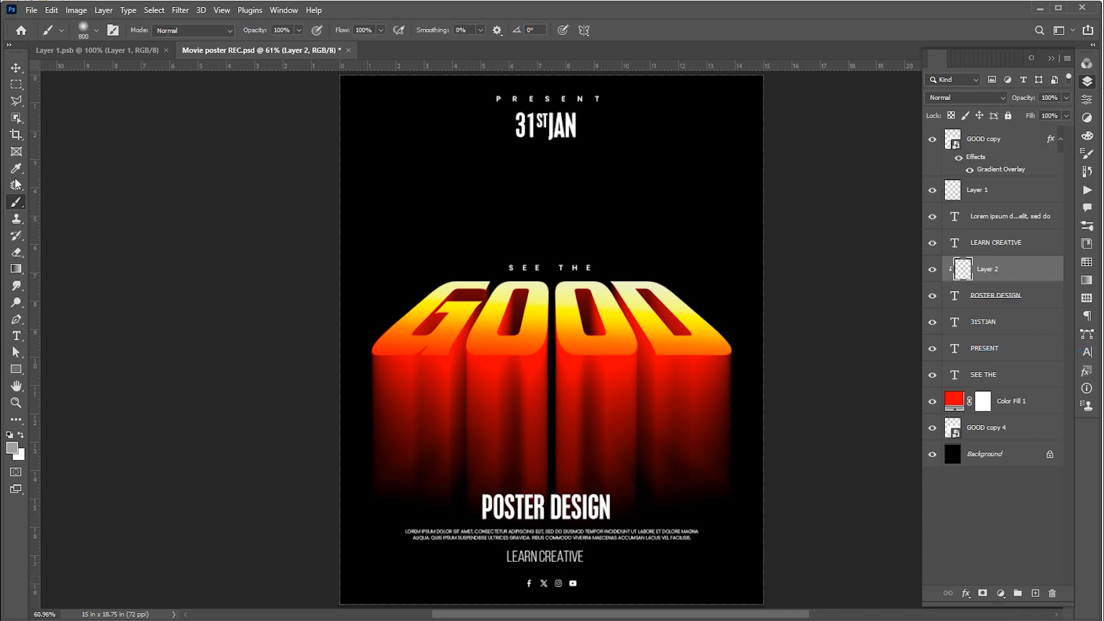
left_click(95, 33)
left_click(95, 32)
left_click_drag(617, 505, 391, 522)
key("ctrl+z")
left_click_drag(616, 520, 404, 530)
key("v")
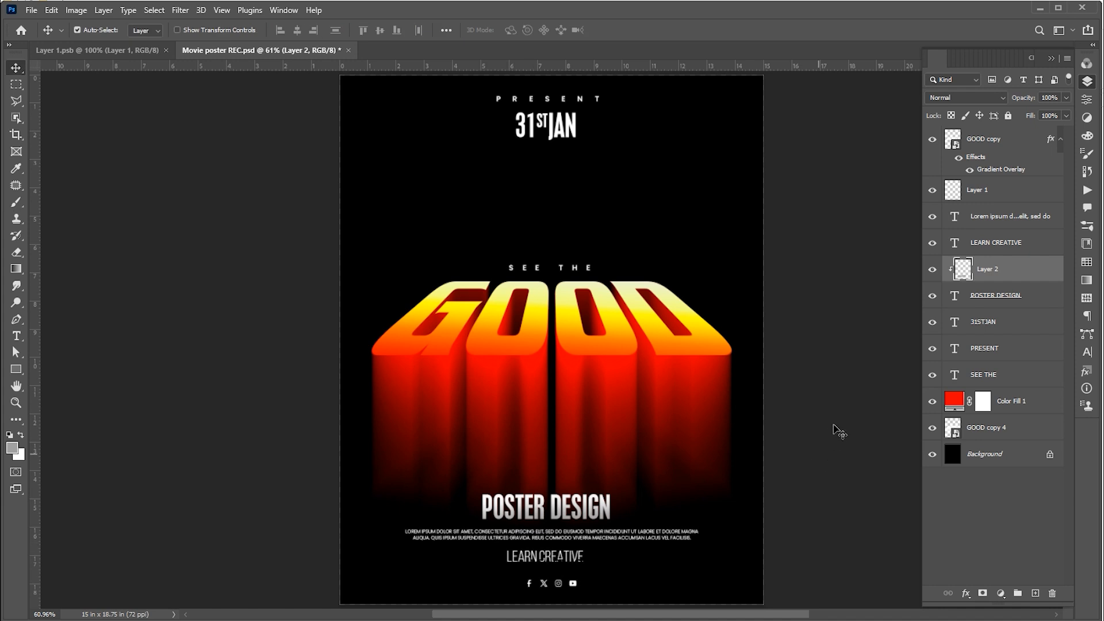
left_click(838, 431)
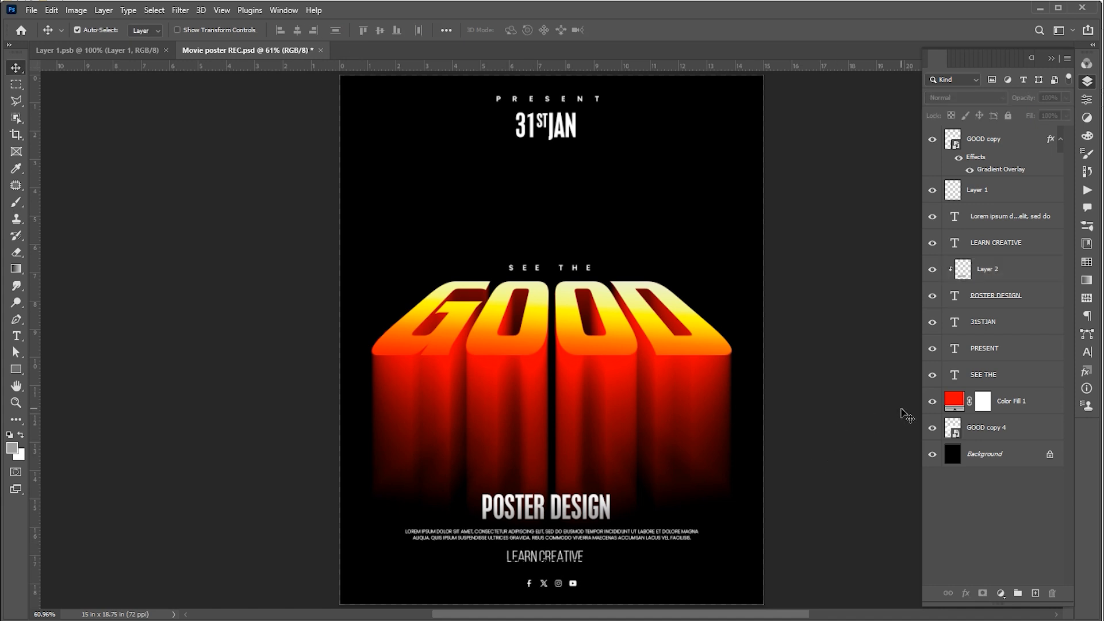
- Add a gray a1a1a1 Solid Color fill layer above the red Color Fill 1 layer
left_click(1032, 402)
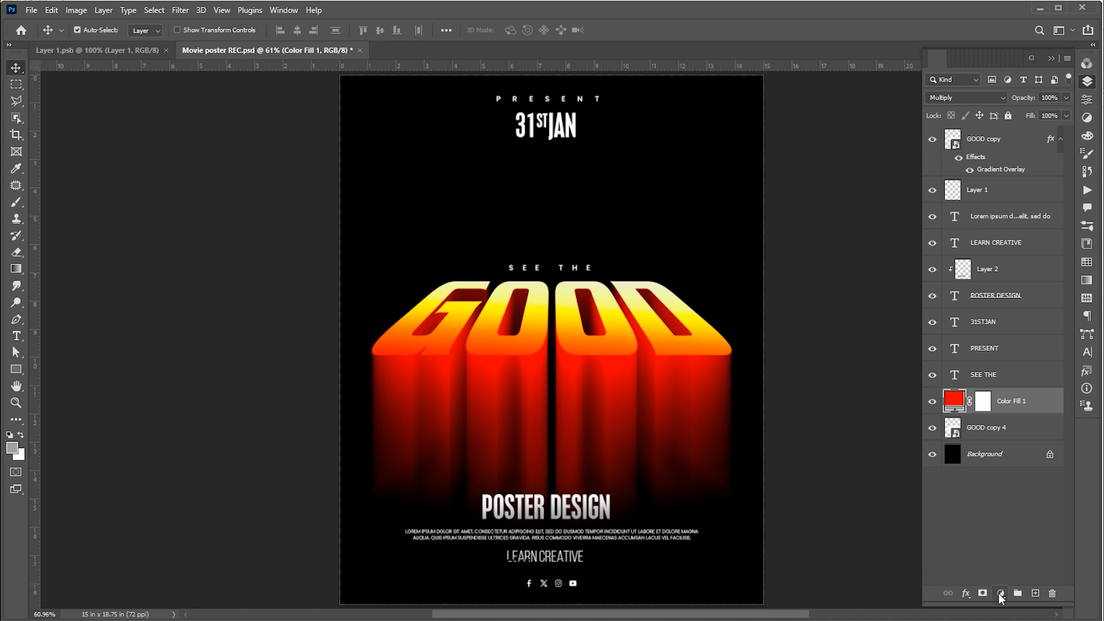
left_click(999, 593)
left_click(1006, 368)
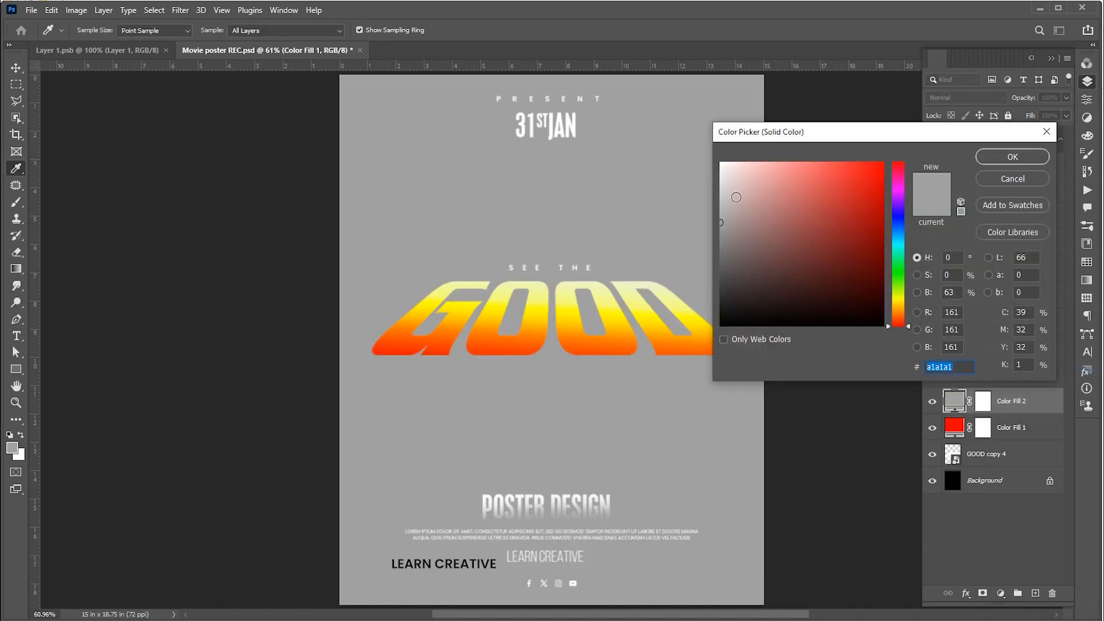
mouse_move(724, 198)
left_mouse_down()
mouse_move(709, 202)
mouse_move(718, 219)
left_mouse_up()
left_click(996, 156)
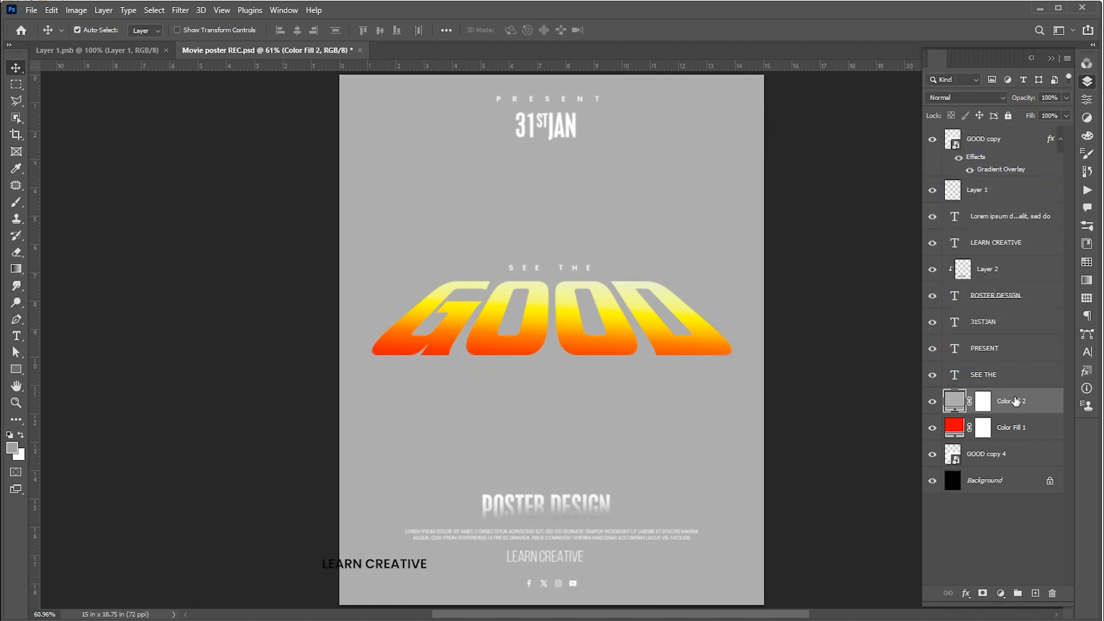
- Convert the gray fill layer to a smart object and apply a Grain texture with intensity 36 and contrast 58
right_click(1011, 400)
left_click(1057, 278)
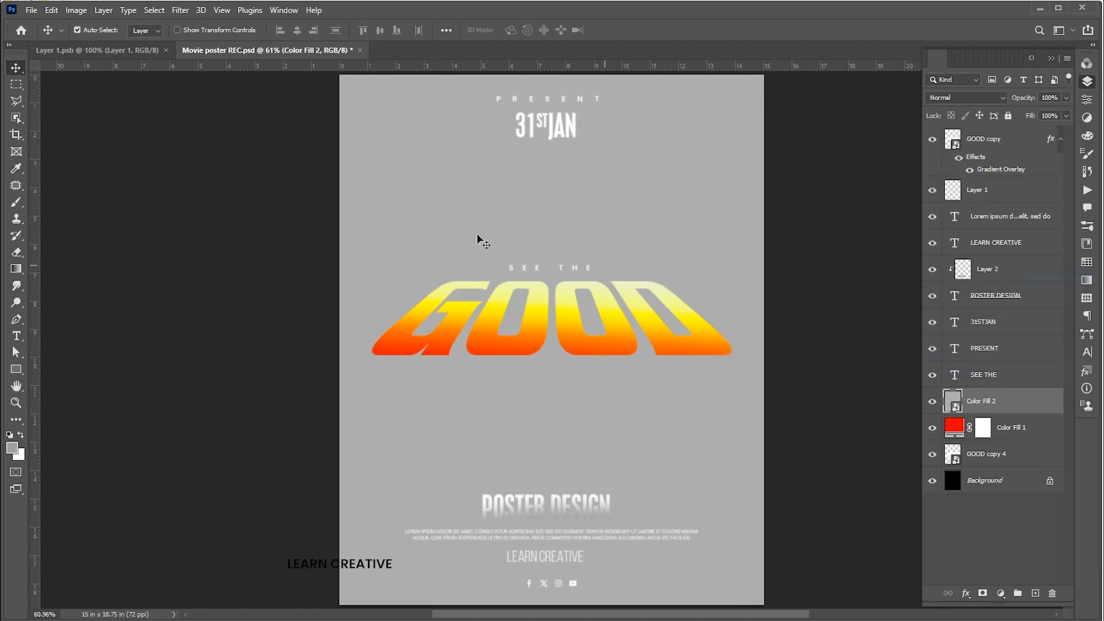
left_click(181, 10)
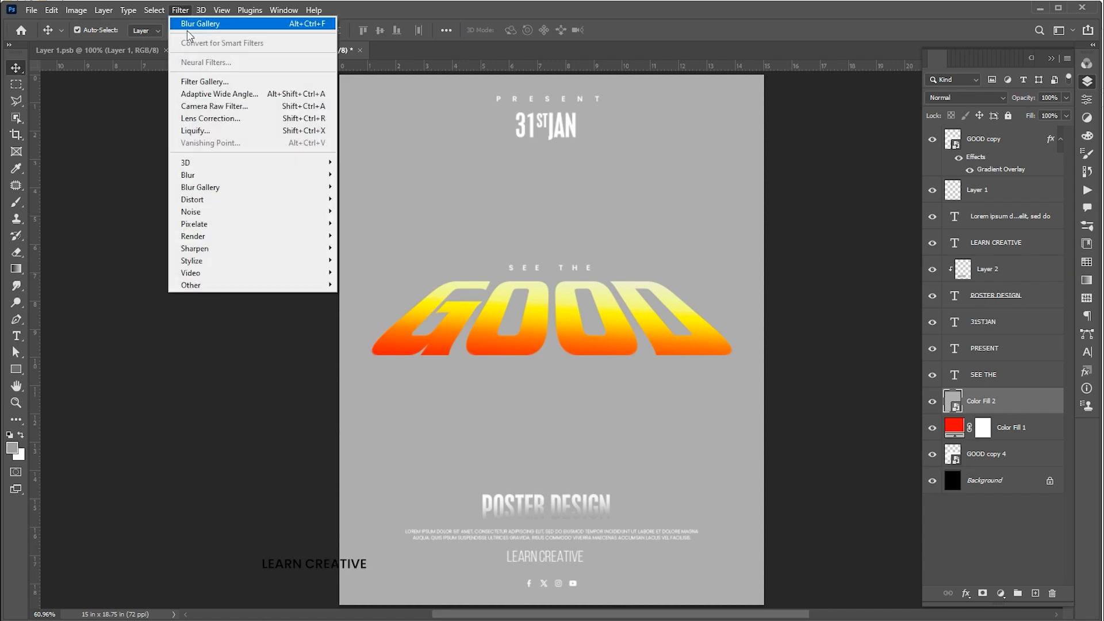
left_click(201, 84)
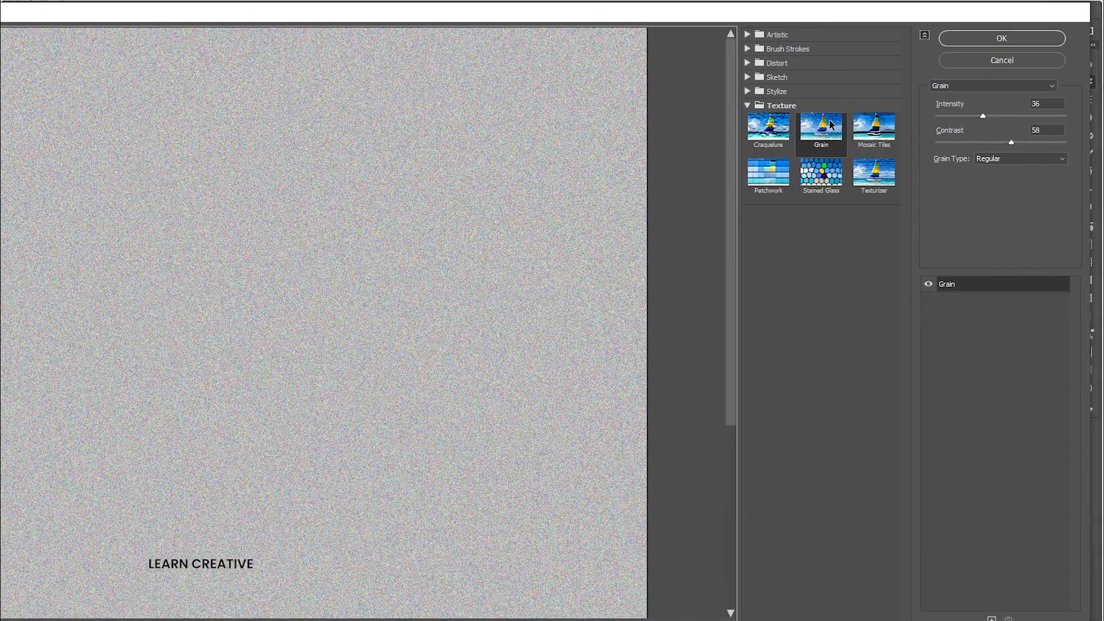
left_click(1001, 39)
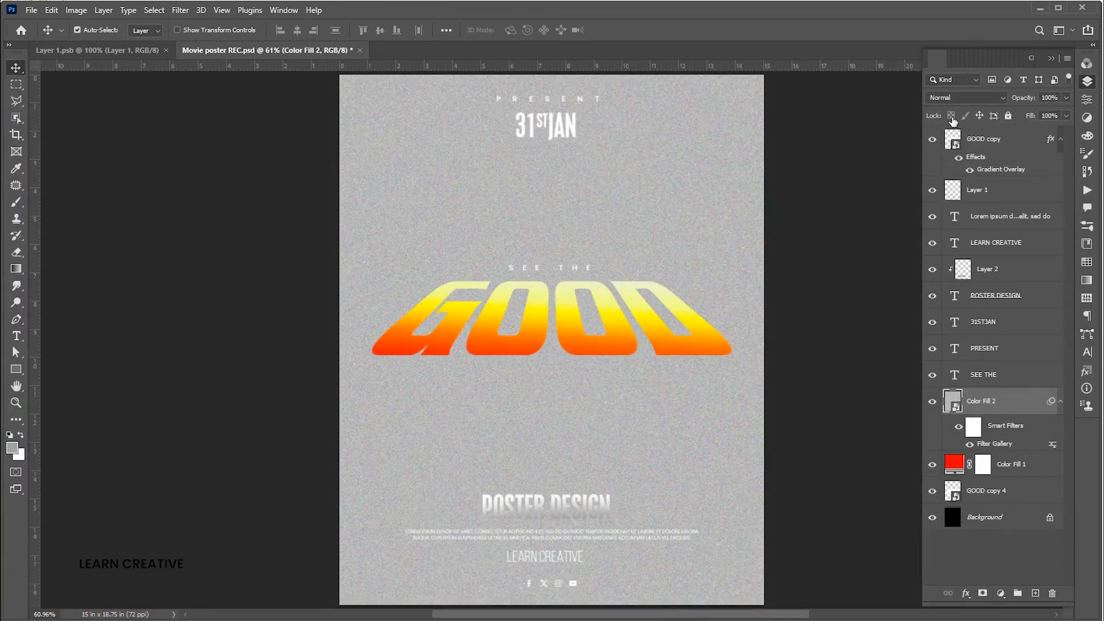
- Set the gray fill layer's blend mode to Color Burn and its opacity to 75%
left_click(963, 97)
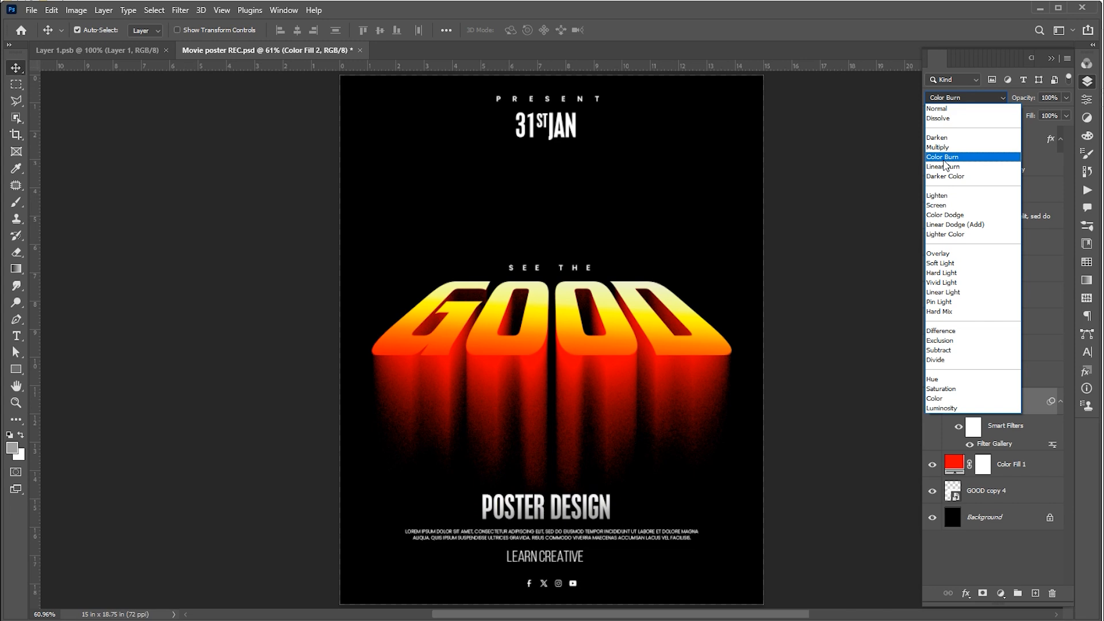
left_click(944, 160)
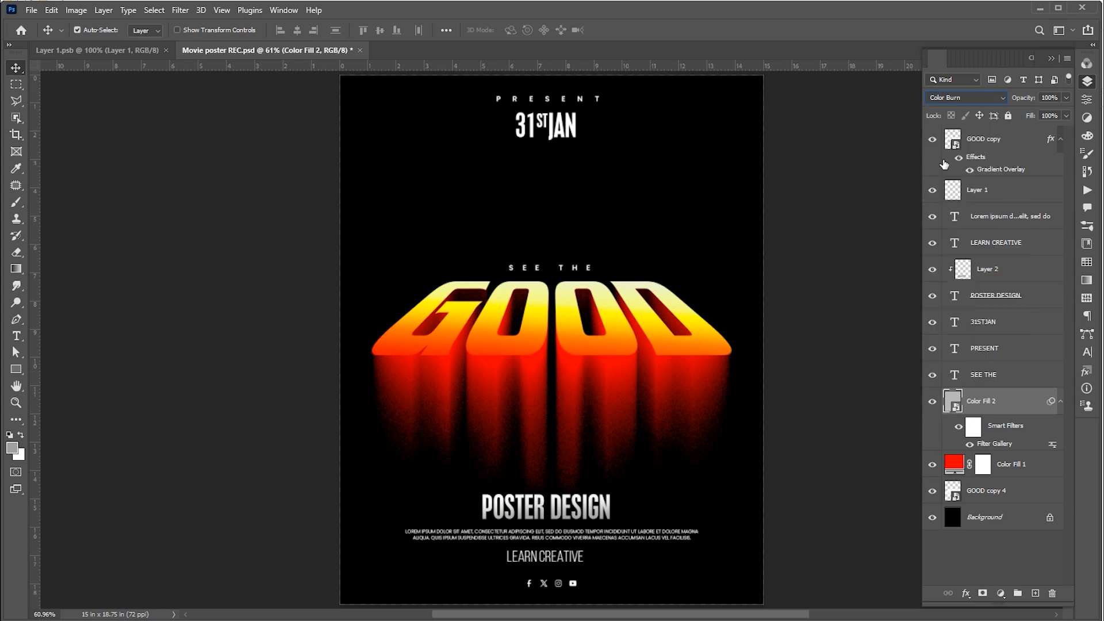
left_click(1043, 98)
type("75")
key("Return")
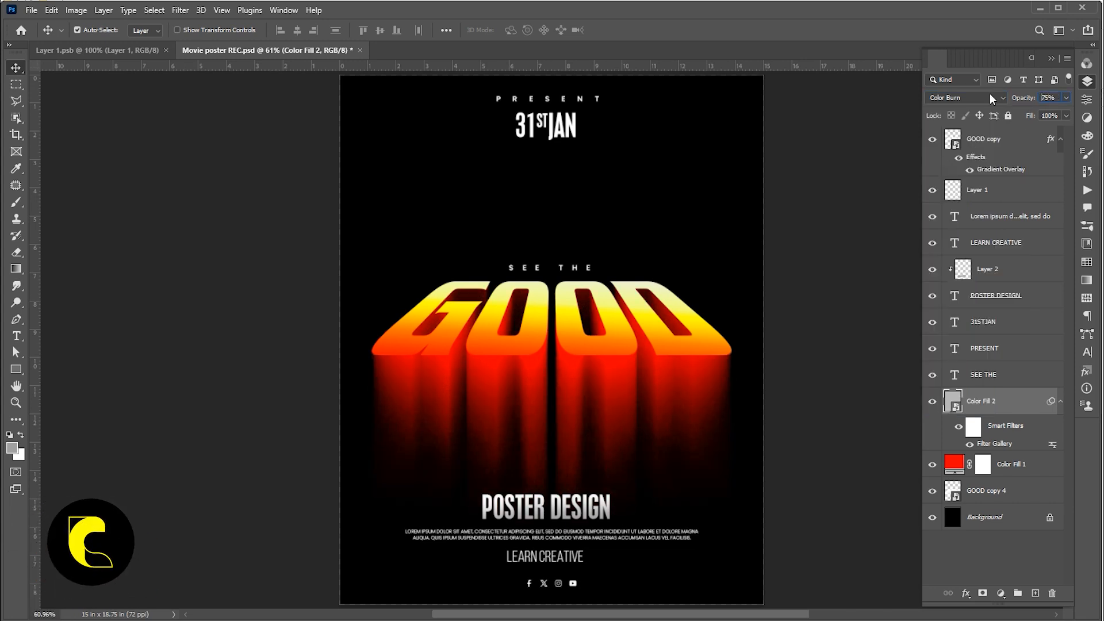